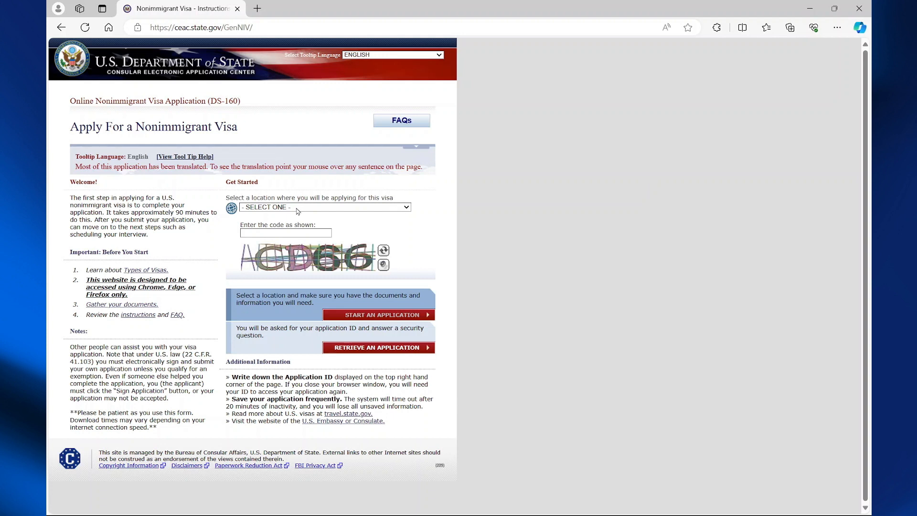
# Choose ENGLAND, LONDON as the application location.
pyautogui.click(300, 208)
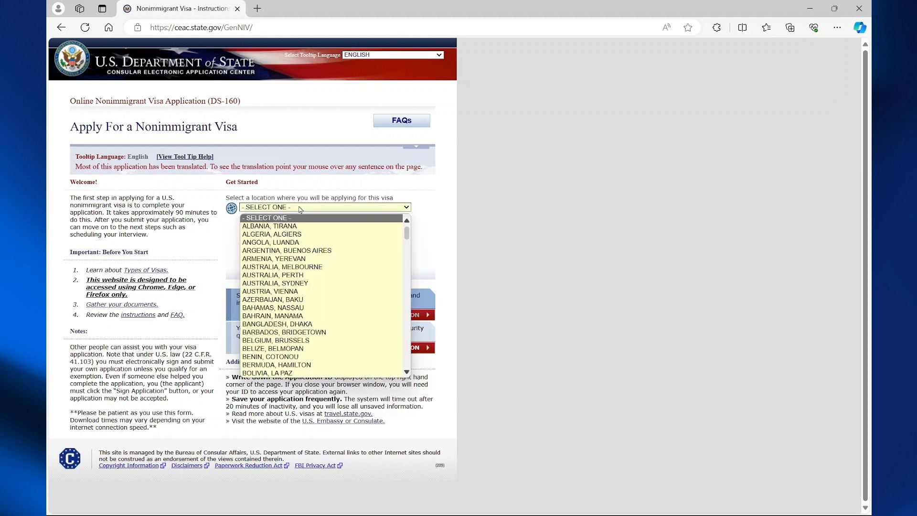
pyautogui.press('e')
pyautogui.scroll(-3, 286, 334)
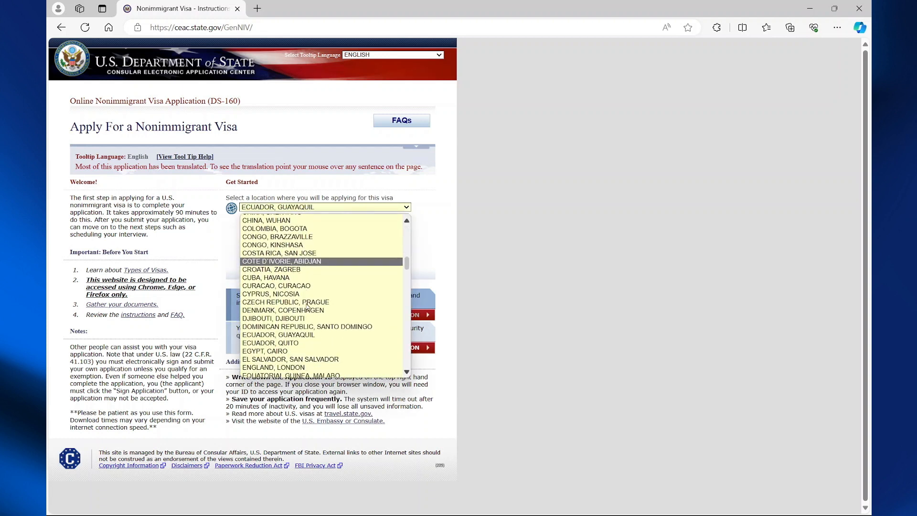
pyautogui.click(283, 341)
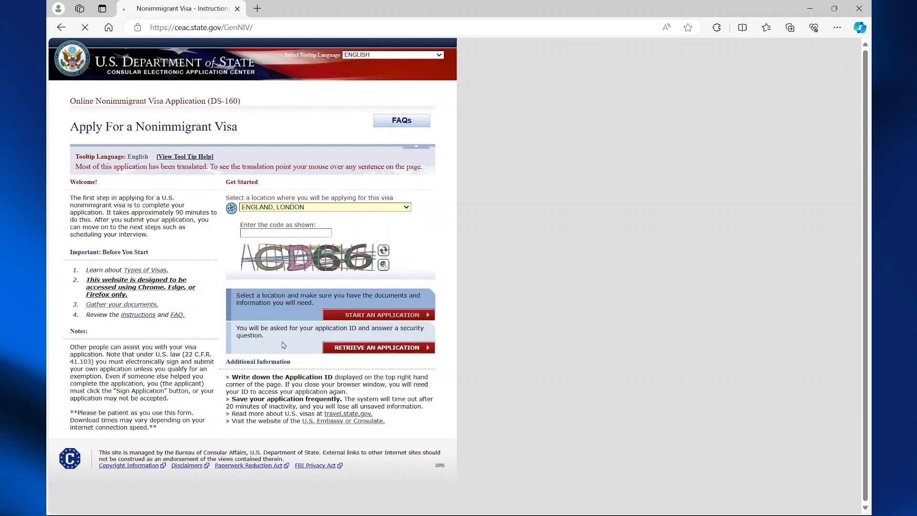
# Enter the verification code, re-enter the new code after the mismatch, and start the application.
pyautogui.click(281, 234)
pyautogui.write('XKRNB5')
pyautogui.click(387, 373)
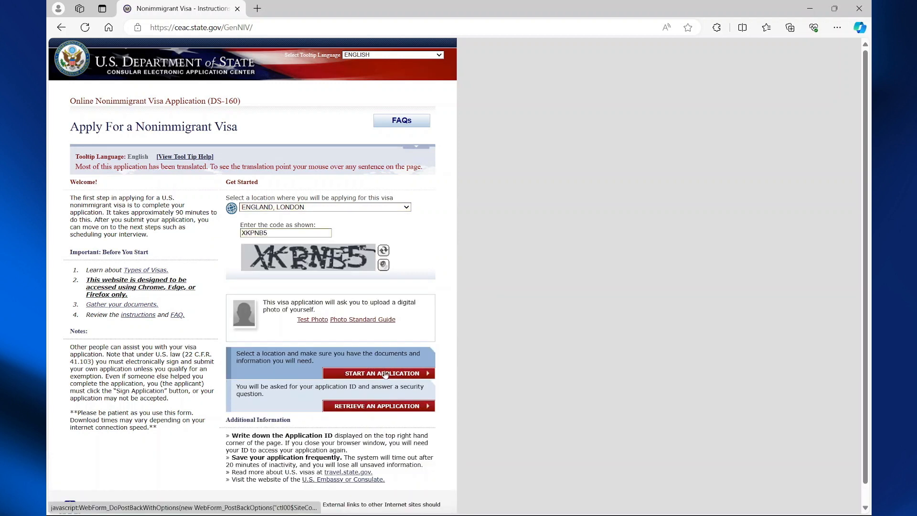
pyautogui.click(313, 278)
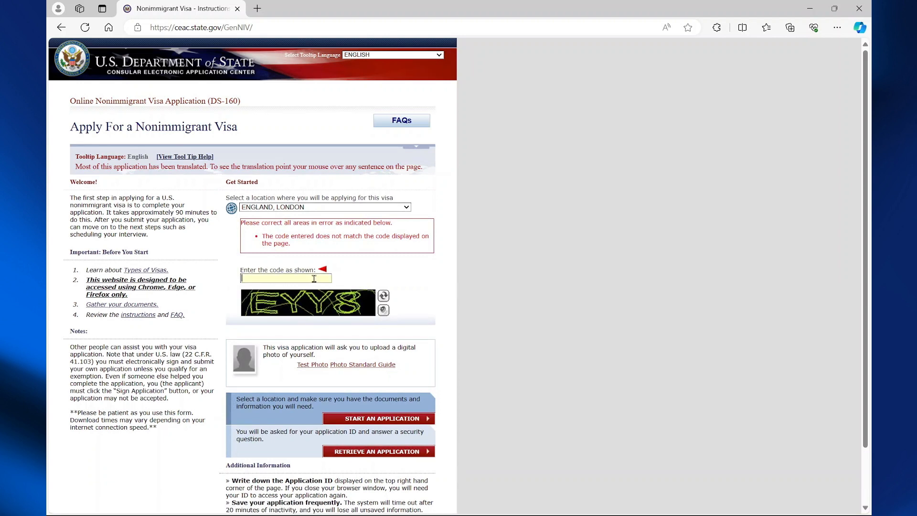
pyautogui.write('EYY8')
pyautogui.scroll(-1, 379, 377)
pyautogui.click(379, 376)
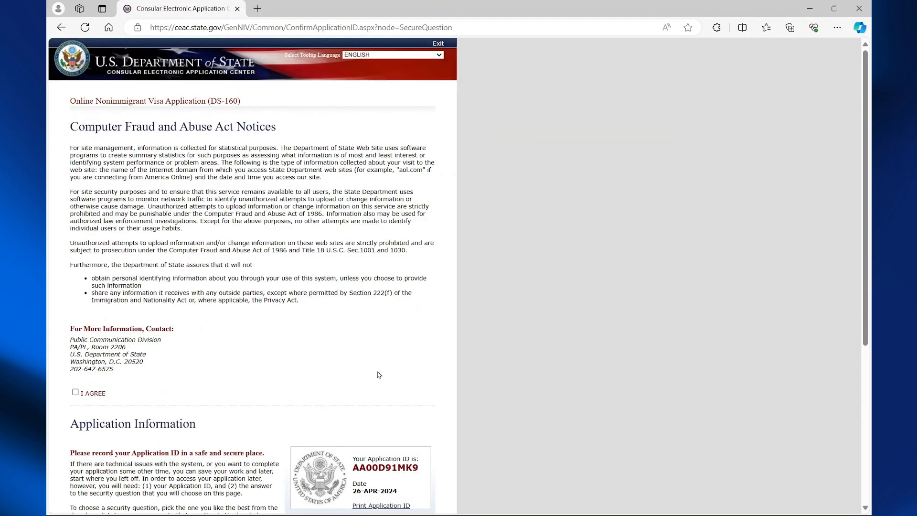
# Agree to the computer fraud notice and copy the Application ID.
pyautogui.scroll(-3, 379, 375)
pyautogui.click(75, 250)
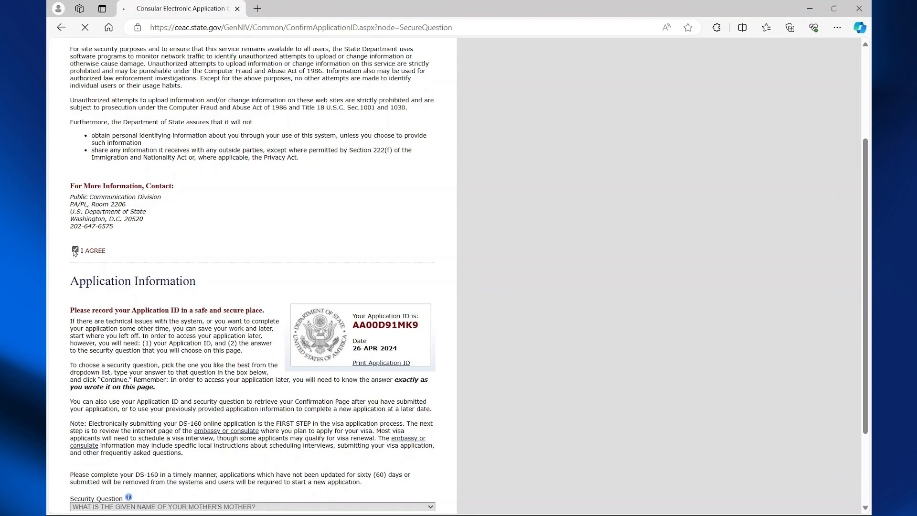
pyautogui.scroll(-3, 382, 335)
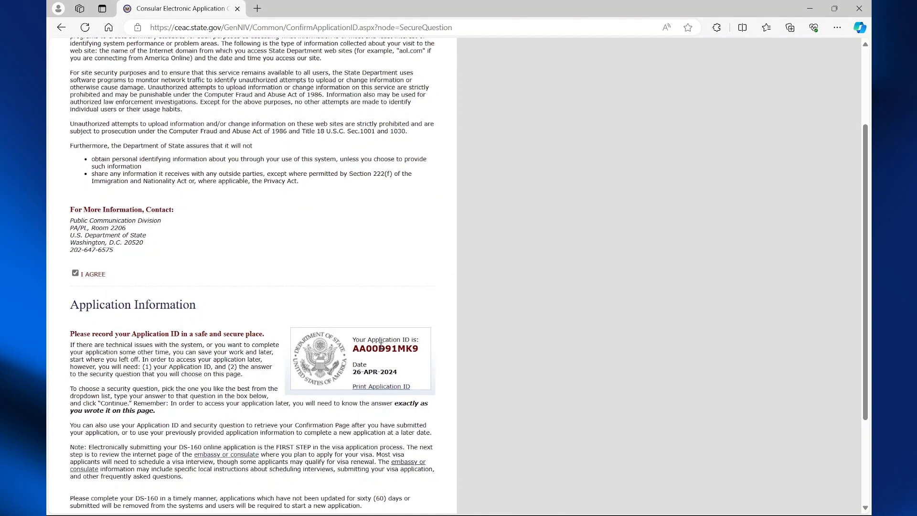
pyautogui.doubleClick(381, 344)
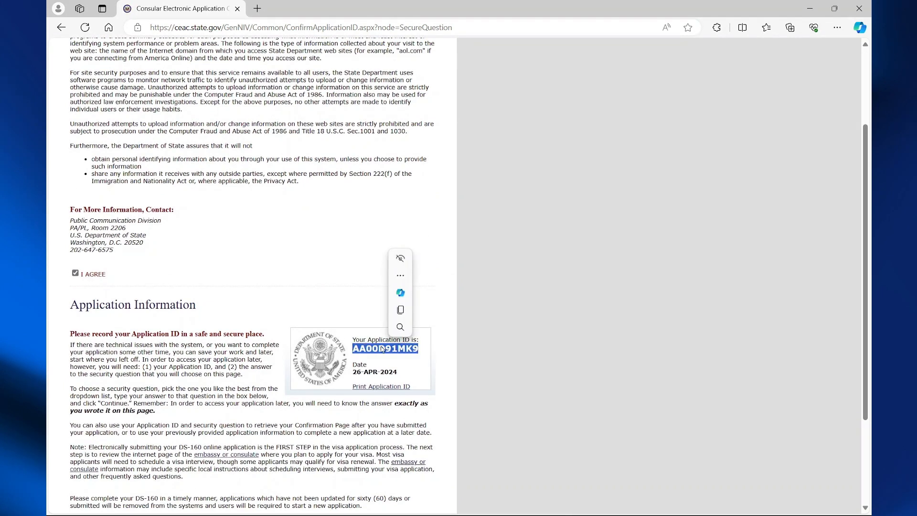
pyautogui.click(399, 310)
# Fill the security answer from a saved suggestion and continue to the form.
pyautogui.scroll(-2, 356, 235)
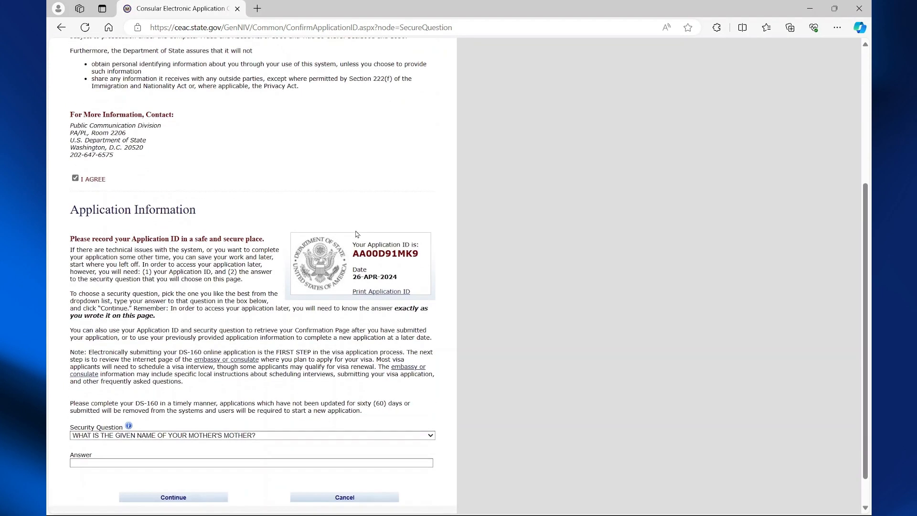
pyautogui.scroll(-1, 356, 235)
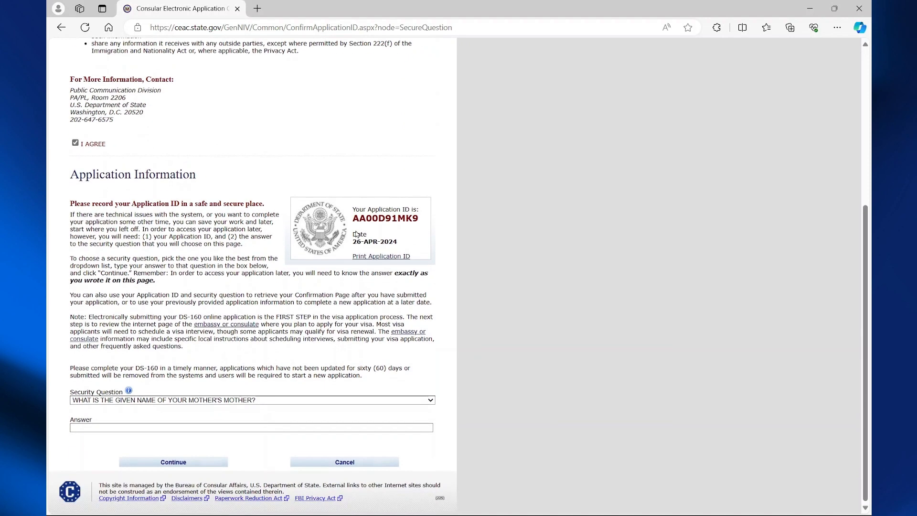
pyautogui.click(205, 426)
pyautogui.click(201, 461)
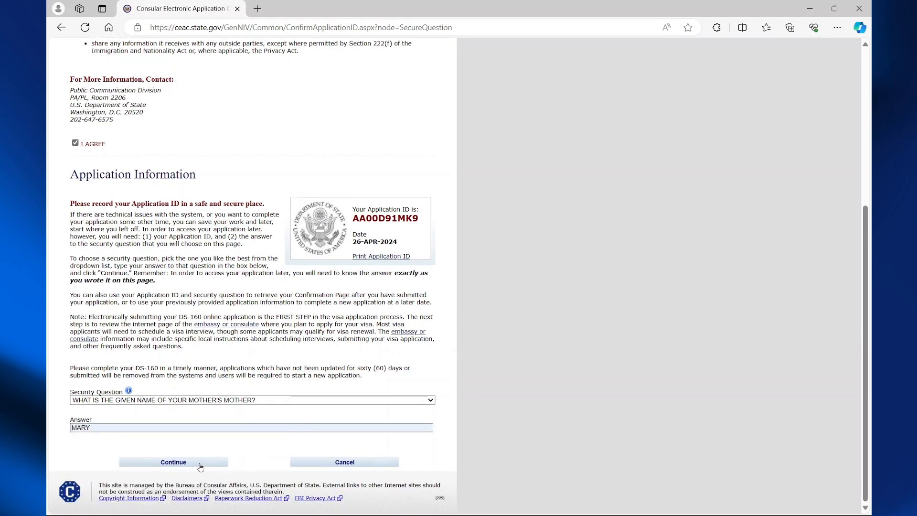
pyautogui.click(200, 464)
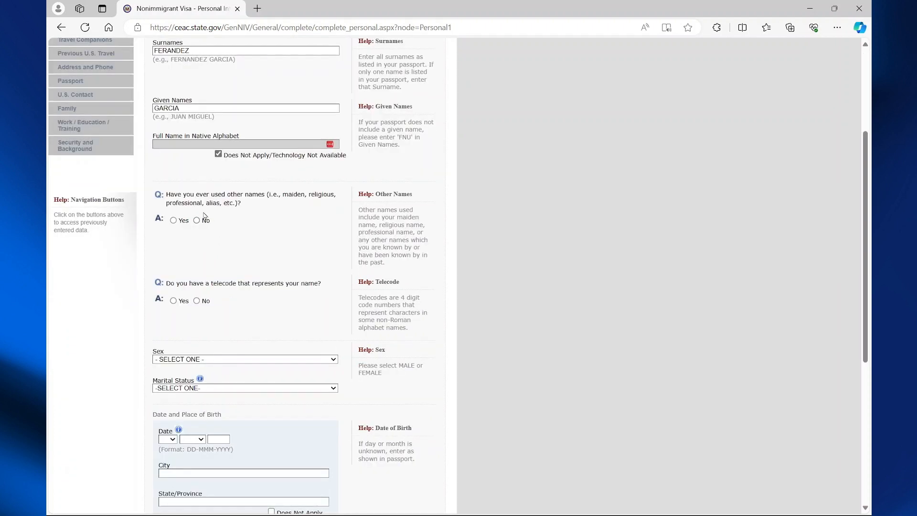
# Answer No to having a name telecode and to having used other names.
pyautogui.click(196, 301)
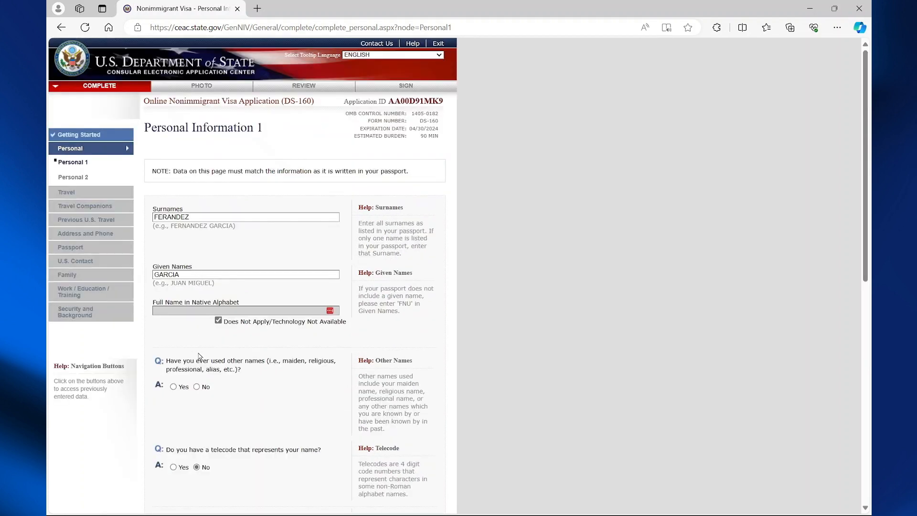
pyautogui.scroll(-2, 197, 331)
pyautogui.click(196, 315)
pyautogui.scroll(-4, 236, 345)
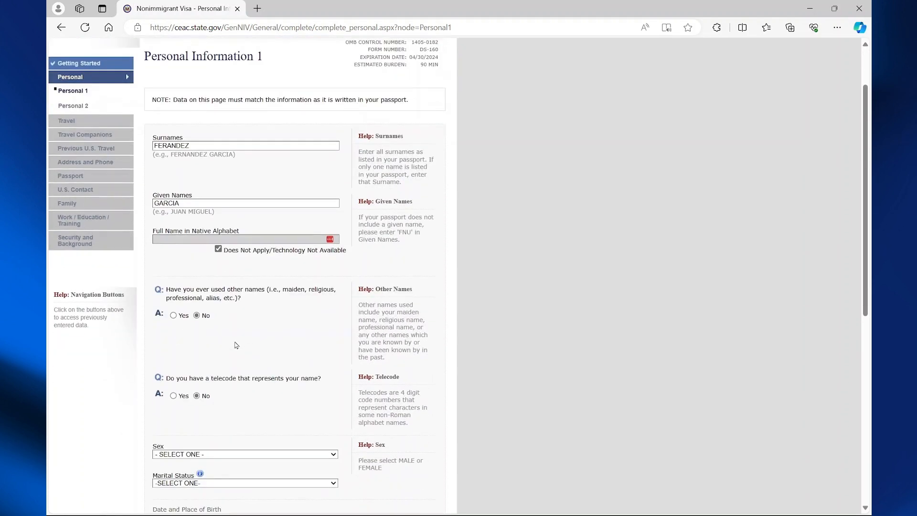
pyautogui.scroll(-2, 235, 345)
# Set sex to MALE and marital status to SINGLE.
pyautogui.click(240, 287)
pyautogui.click(204, 305)
pyautogui.click(208, 317)
pyautogui.click(176, 359)
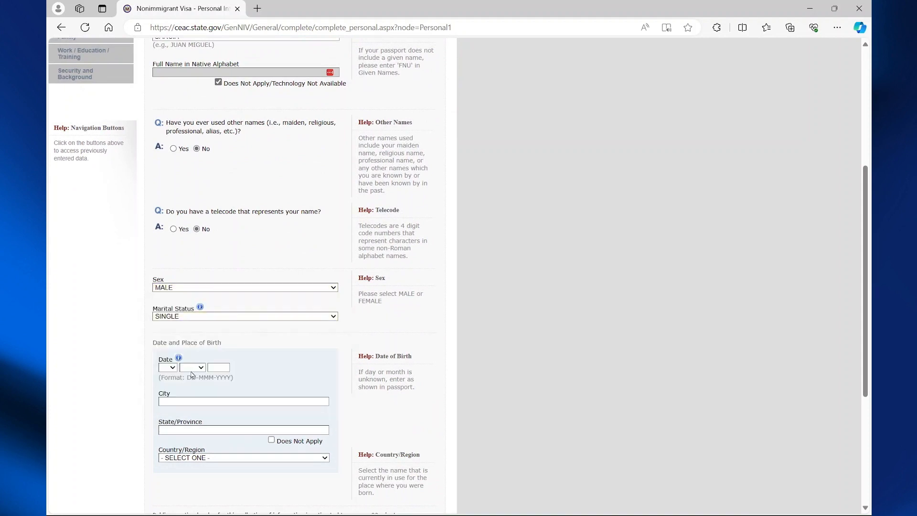
pyautogui.scroll(-3, 178, 375)
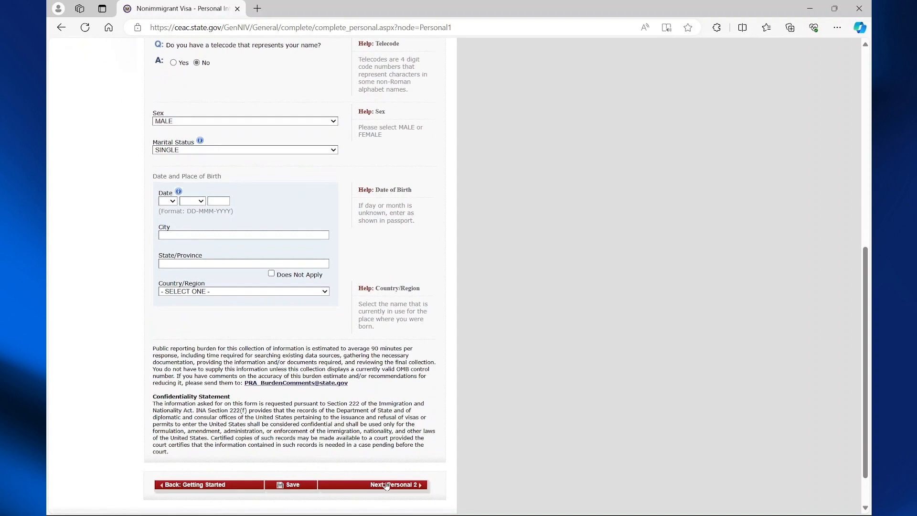
# Set nationality to JAMAICA and answer No to other nationality and permanent residency.
pyautogui.click(271, 166)
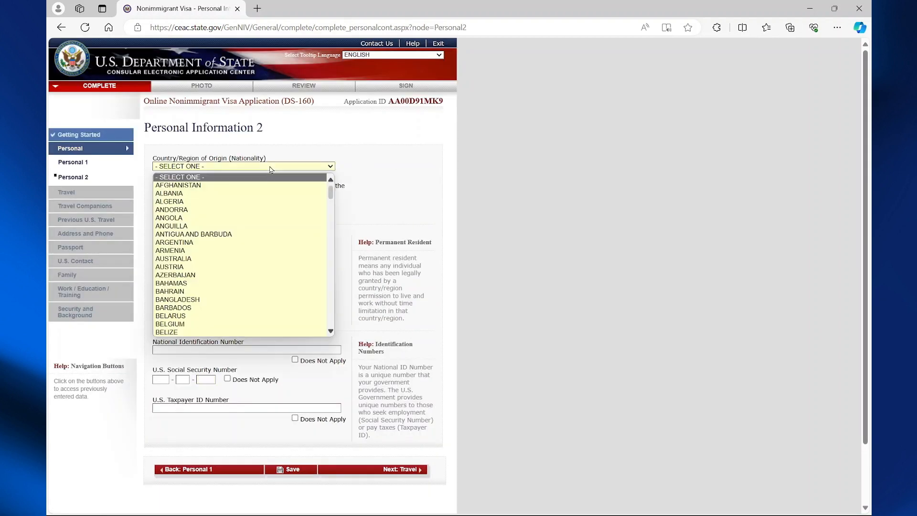
pyautogui.press('j')
pyautogui.press('Return')
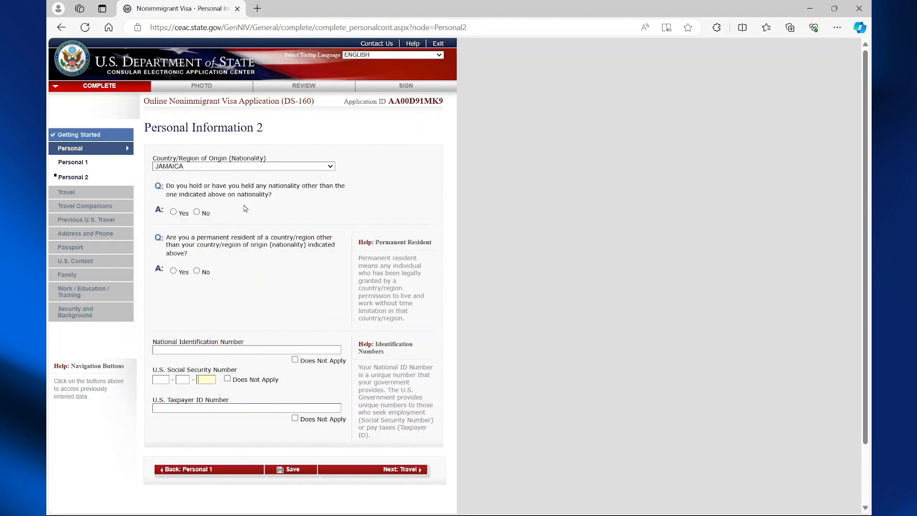
pyautogui.click(197, 211)
pyautogui.click(196, 271)
pyautogui.scroll(-2, 201, 286)
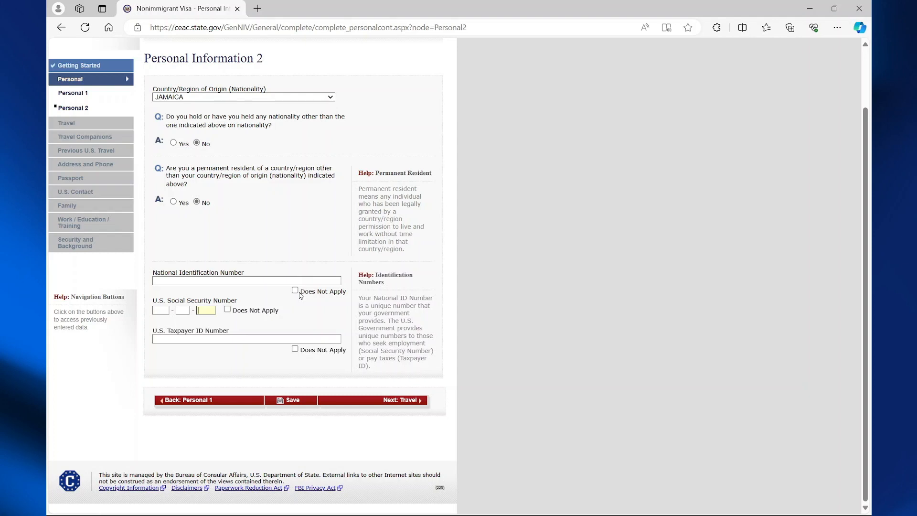
# Mark National ID, Social Security and Taxpayer ID numbers Does Not Apply, then continue.
pyautogui.click(295, 290)
pyautogui.click(227, 309)
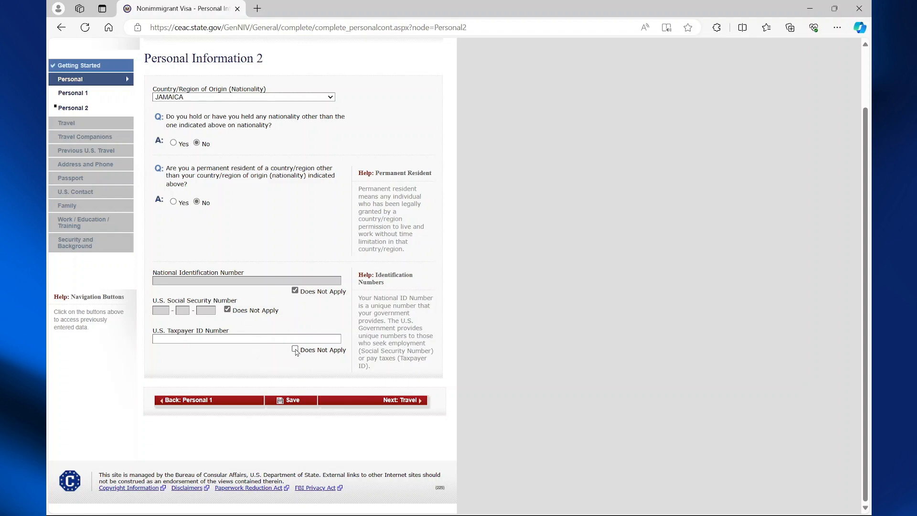
pyautogui.click(294, 349)
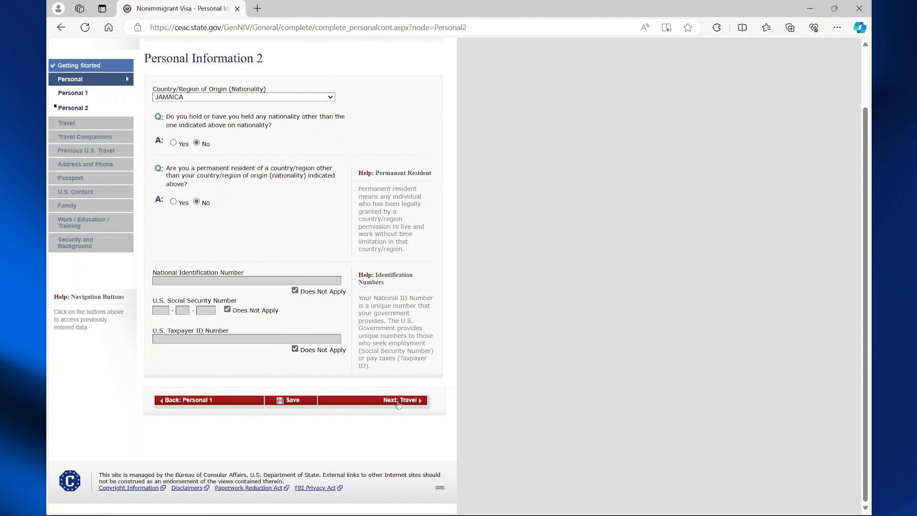
pyautogui.click(399, 400)
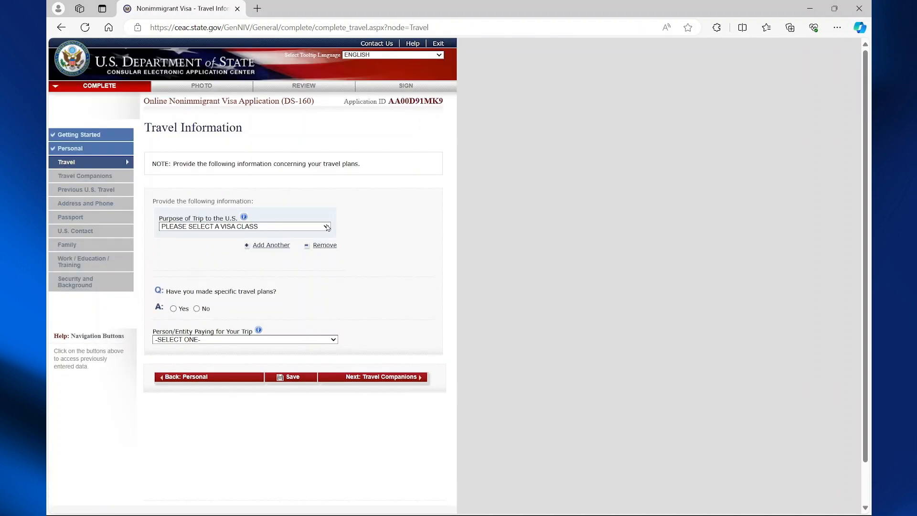
# Set the trip purpose to TEMP. BUSINESS PLEASURE VISITOR (B), specifically Business & Tourism (B1/B2).
pyautogui.click(328, 228)
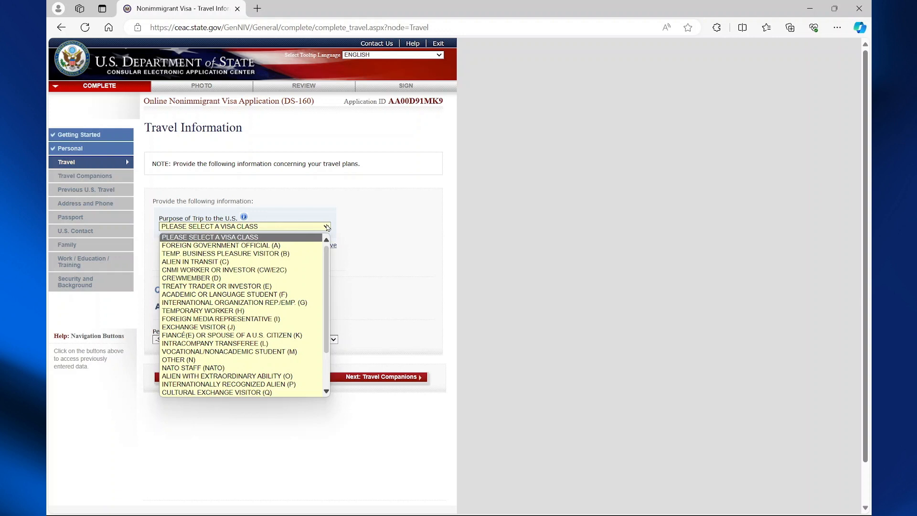
pyautogui.click(278, 254)
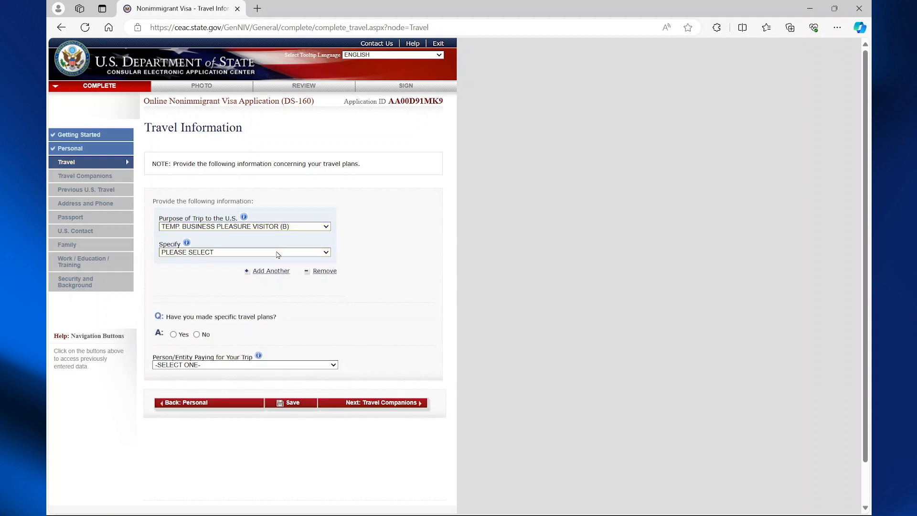
pyautogui.click(261, 252)
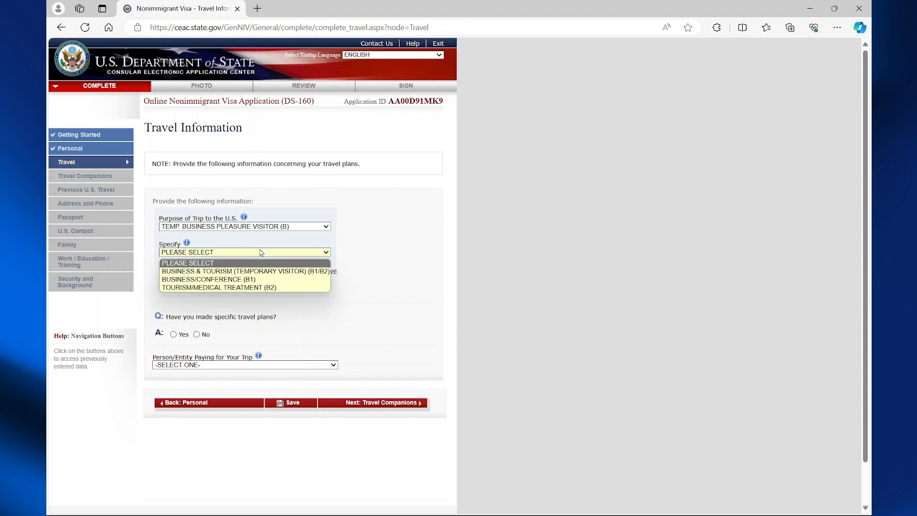
pyautogui.click(242, 276)
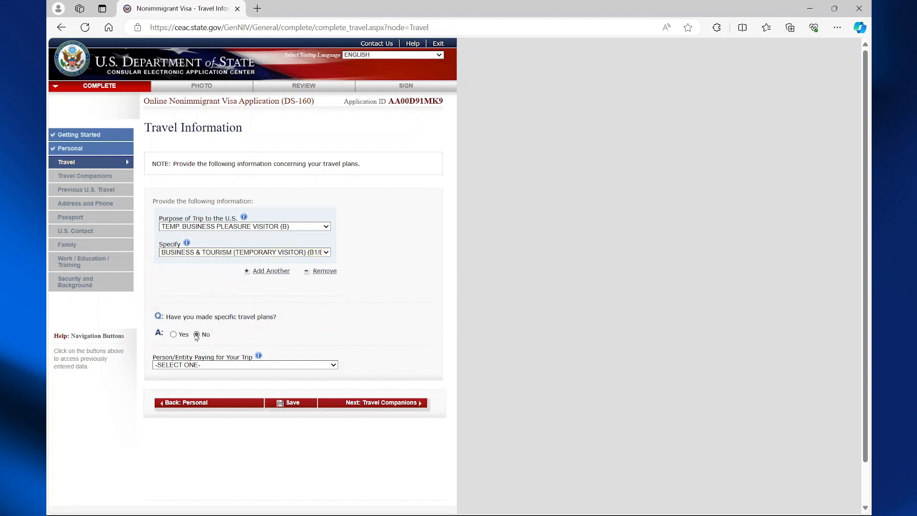
# Set the intended arrival day and SELF as trip payer, then continue to Travel Companions.
pyautogui.scroll(-1, 196, 336)
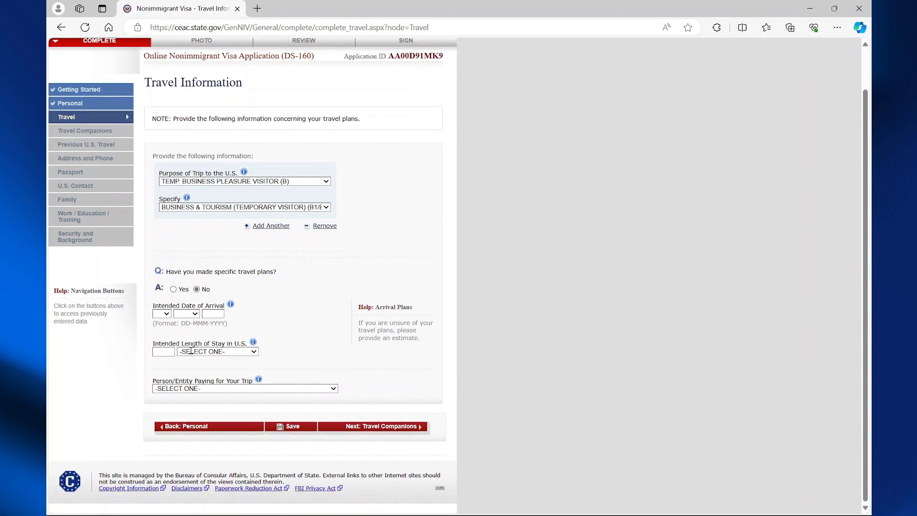
pyautogui.click(169, 316)
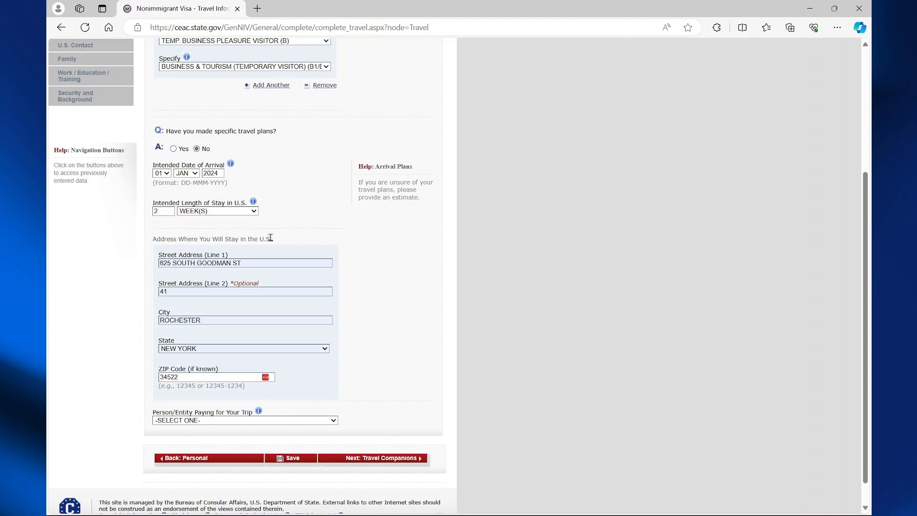
pyautogui.click(225, 421)
pyautogui.click(196, 439)
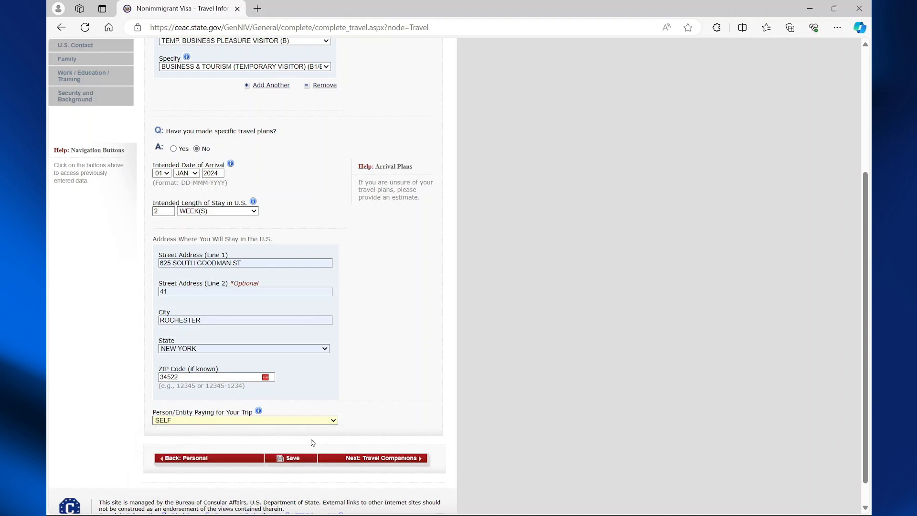
pyautogui.click(377, 458)
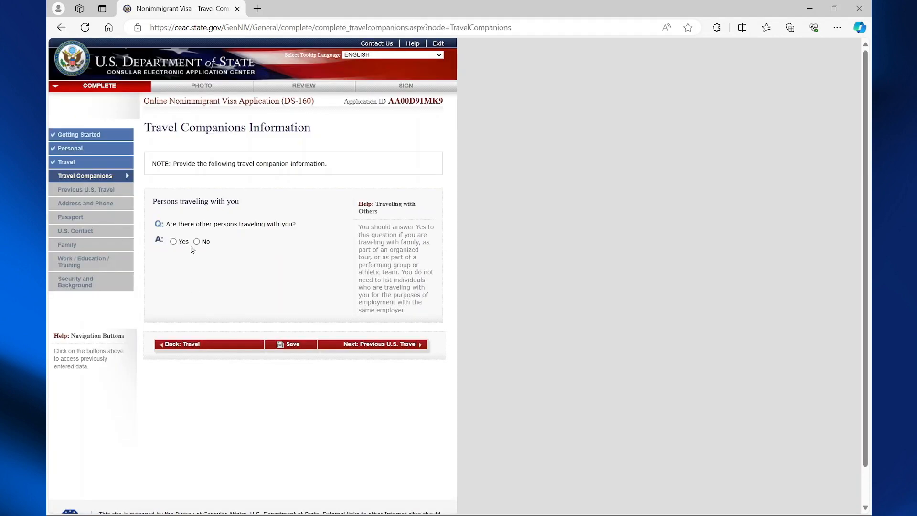
# Answer No to travel companions, prior visa refusal and immigrant petitions, then go to Address and Phone.
pyautogui.click(197, 243)
pyautogui.click(380, 344)
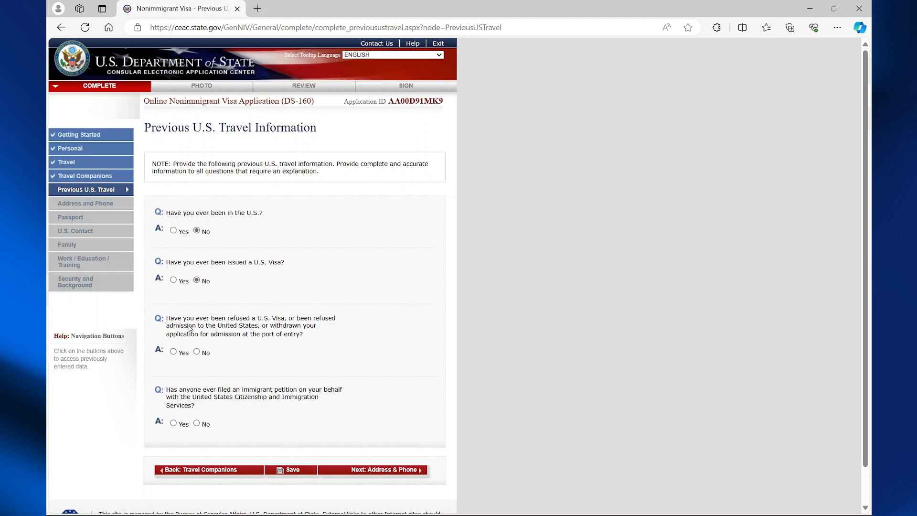
pyautogui.click(196, 351)
pyautogui.click(197, 423)
pyautogui.click(361, 471)
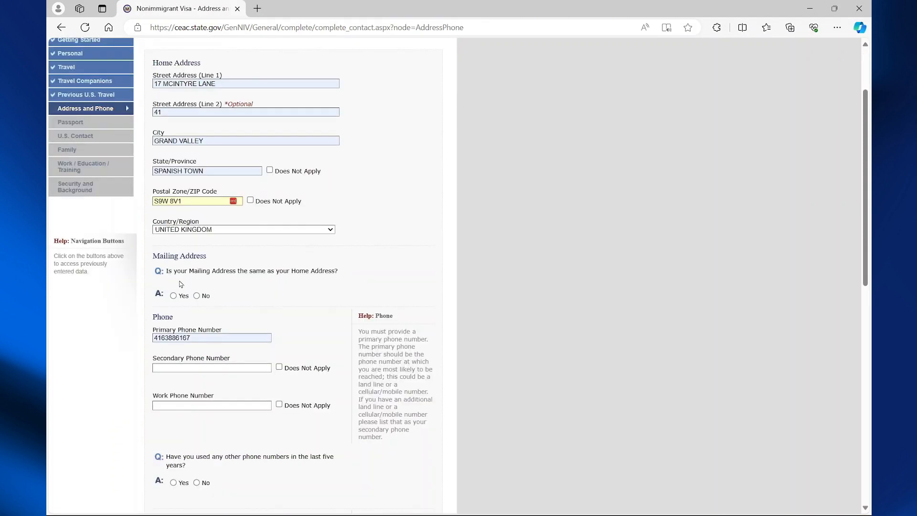
# Make mailing address same as home, mark secondary and work phones Does Not Apply, no other phones.
pyautogui.click(174, 296)
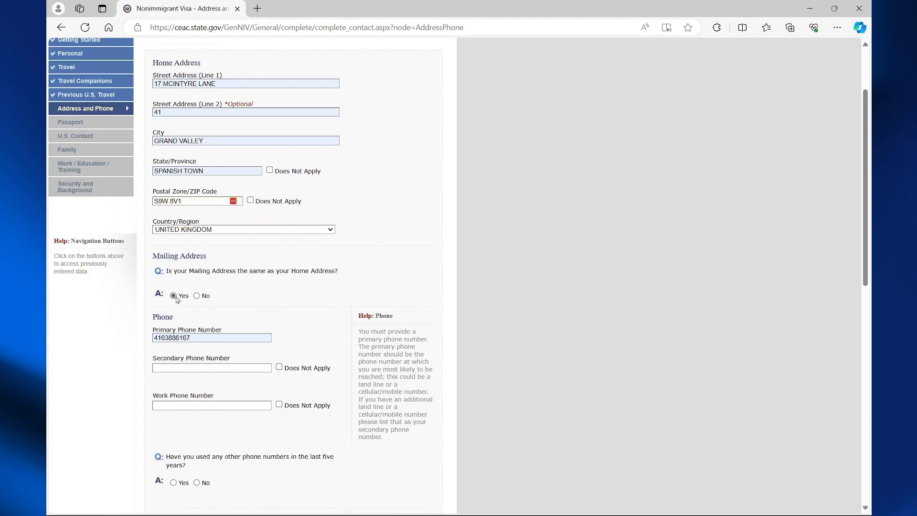
pyautogui.scroll(-1, 177, 329)
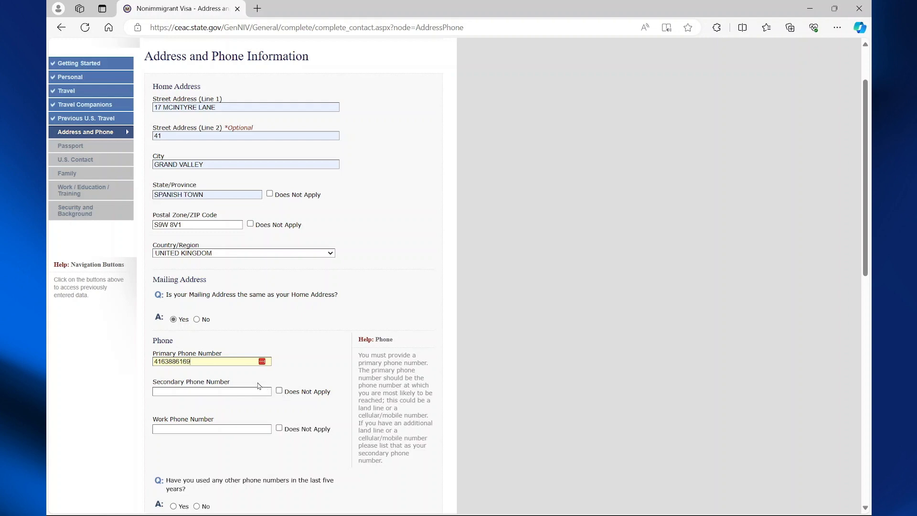
pyautogui.scroll(-1, 261, 386)
pyautogui.click(280, 343)
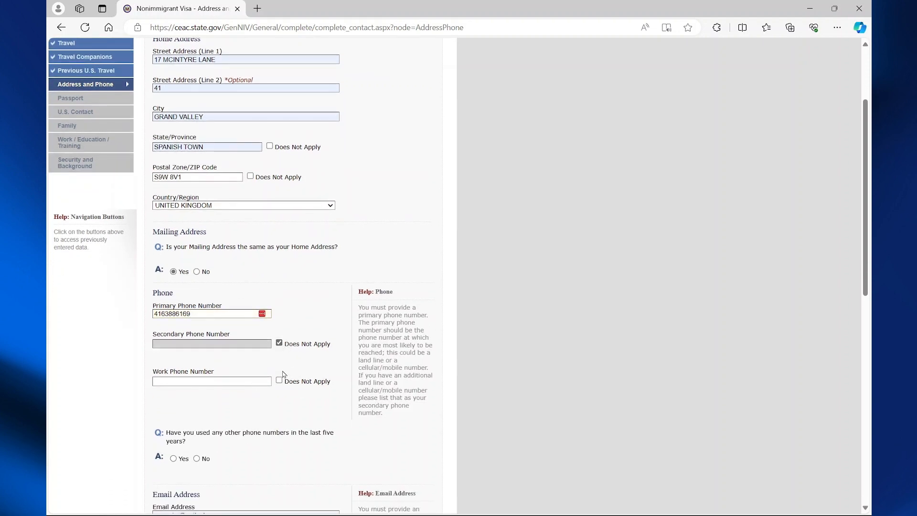
pyautogui.click(280, 381)
pyautogui.scroll(-2, 280, 386)
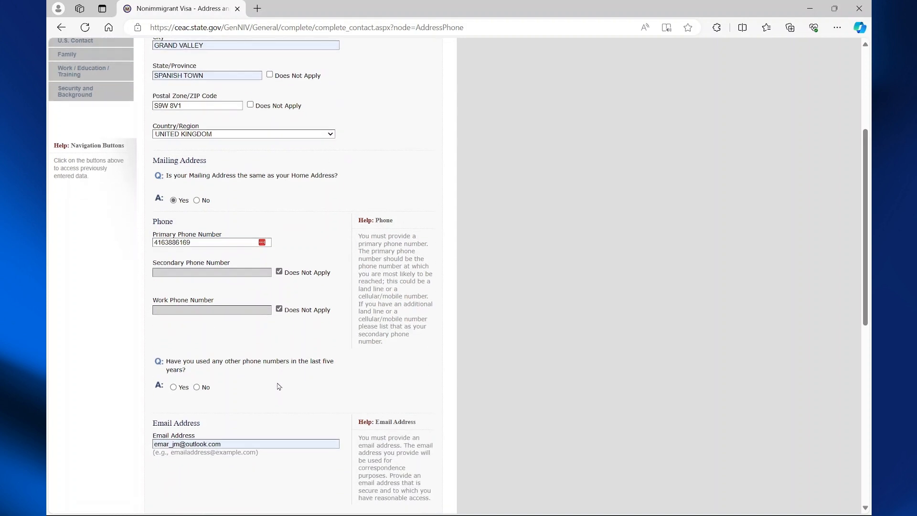
pyautogui.click(196, 387)
# Answer No to other e-mail addresses and websites, with social media set to NONE.
pyautogui.scroll(-3, 233, 387)
pyautogui.scroll(-4, 233, 386)
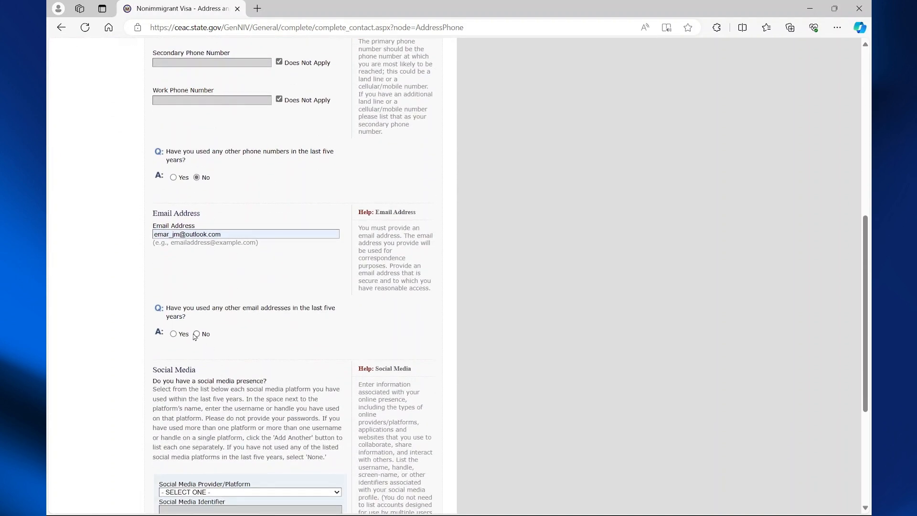
pyautogui.click(197, 334)
pyautogui.scroll(-3, 203, 344)
pyautogui.scroll(7, 232, 366)
pyautogui.scroll(-6, 232, 407)
pyautogui.click(199, 406)
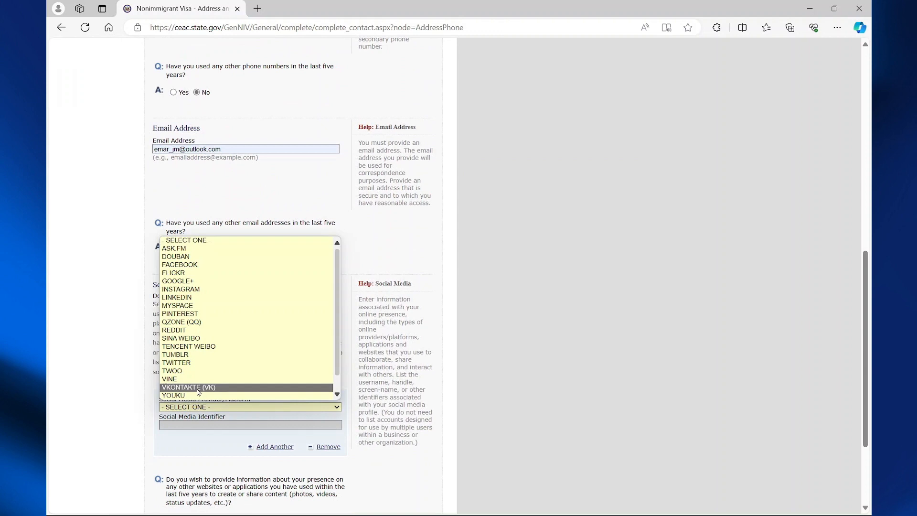
pyautogui.scroll(-1, 199, 389)
pyautogui.click(199, 394)
pyautogui.scroll(-3, 218, 390)
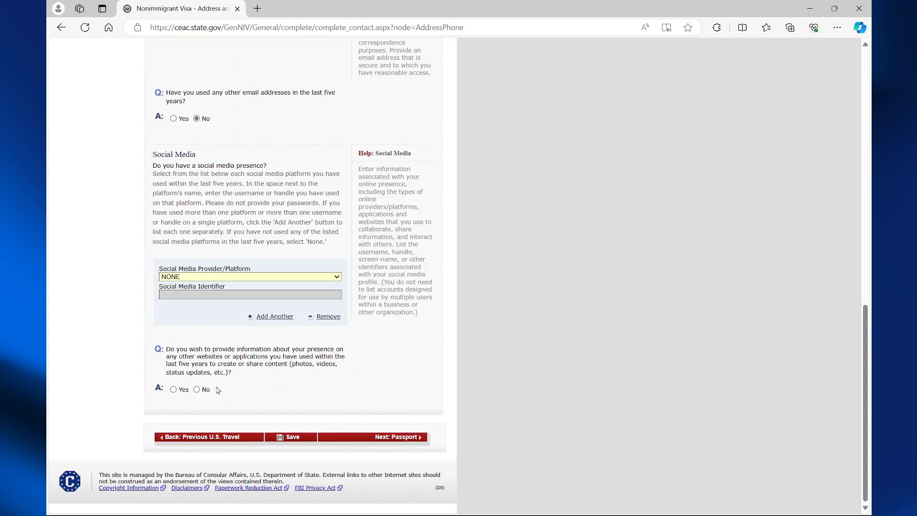
pyautogui.click(195, 389)
pyautogui.scroll(-3, 233, 410)
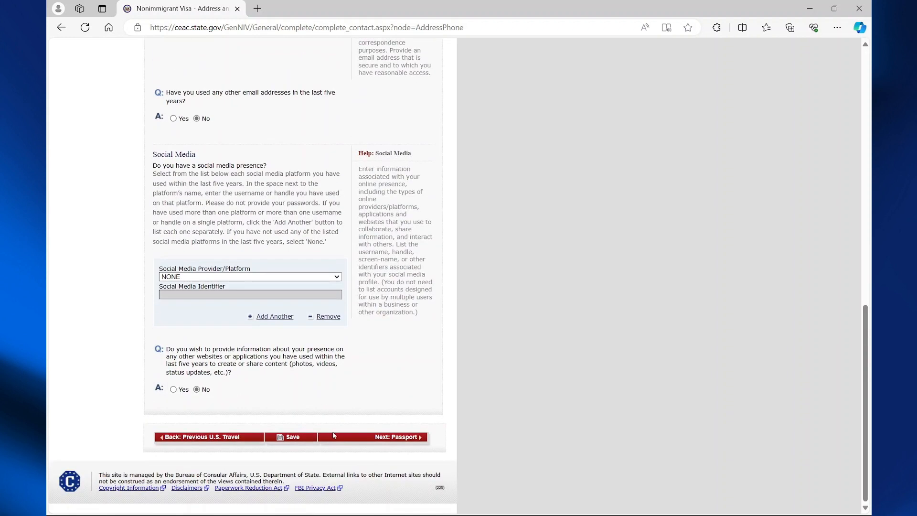
# Enter a REGULAR passport with its saved number and book number marked Does Not Apply.
pyautogui.click(380, 438)
pyautogui.click(291, 168)
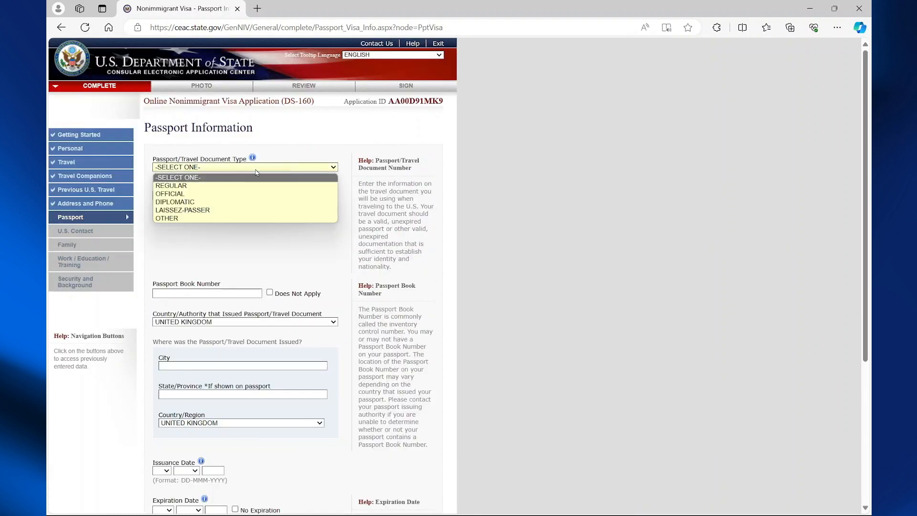
pyautogui.click(207, 186)
pyautogui.click(199, 194)
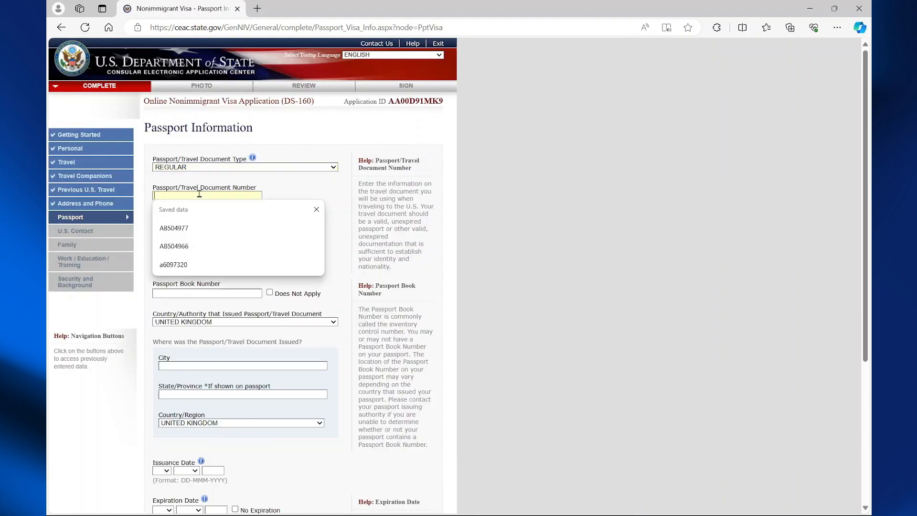
pyautogui.click(174, 264)
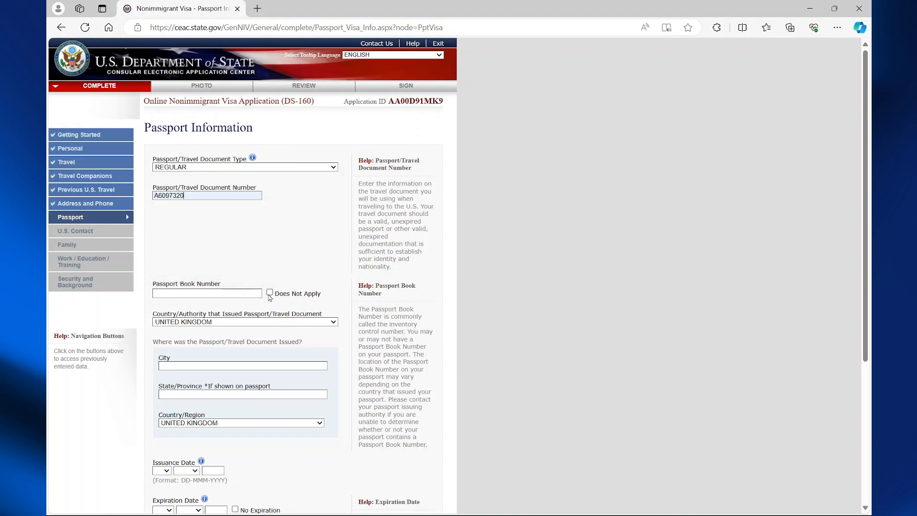
pyautogui.click(270, 294)
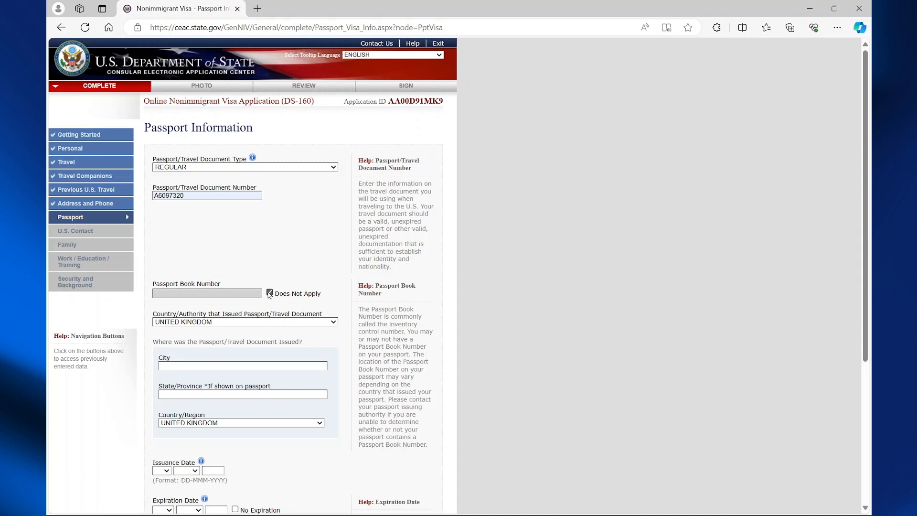
# Set the issuing country to JAMAICA and the issue place to Kingston, Jamaica.
pyautogui.click(176, 323)
pyautogui.press('j')
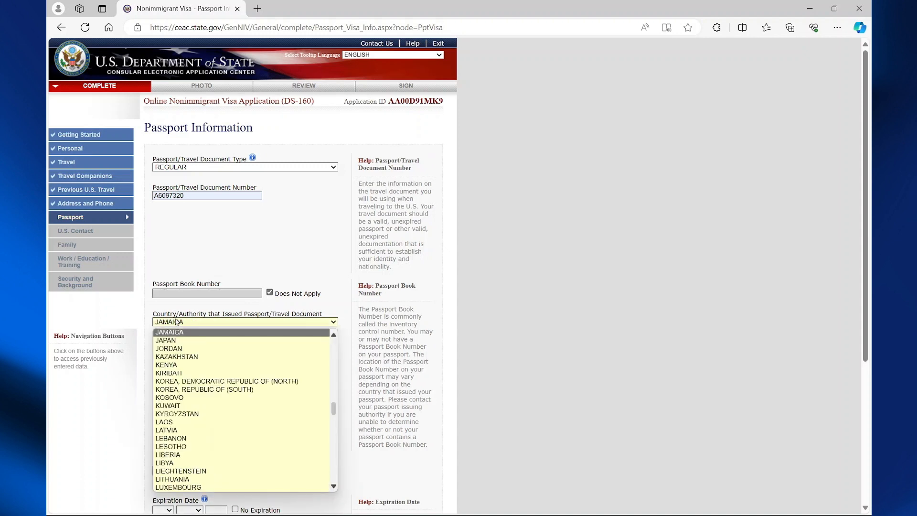
pyautogui.press('Return')
pyautogui.click(193, 366)
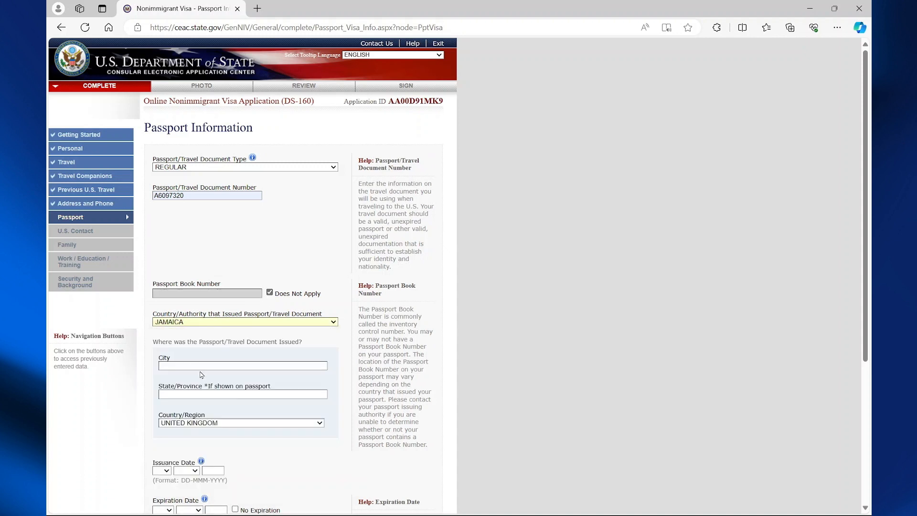
pyautogui.click(202, 375)
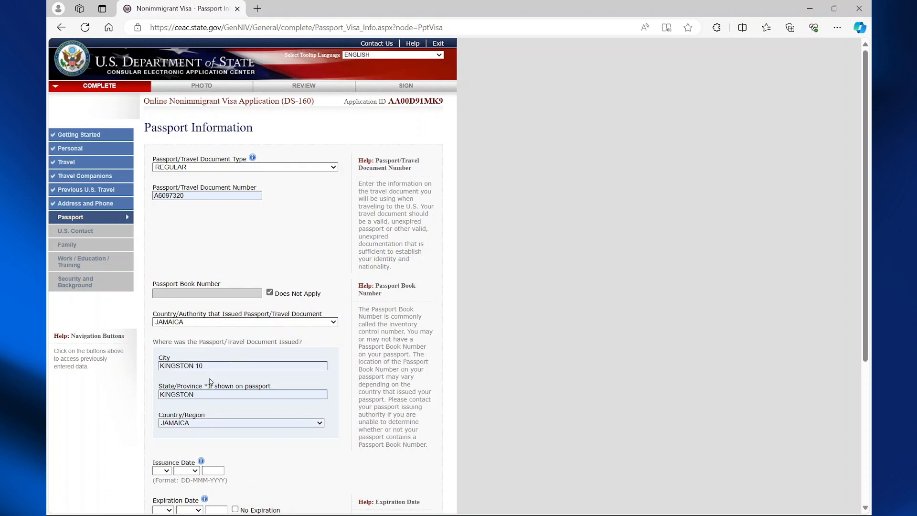
# Set issue date 01 JAN 2020, expiry 02 FEB 2030, and answer No to lost passports.
pyautogui.scroll(-3, 211, 381)
pyautogui.click(168, 328)
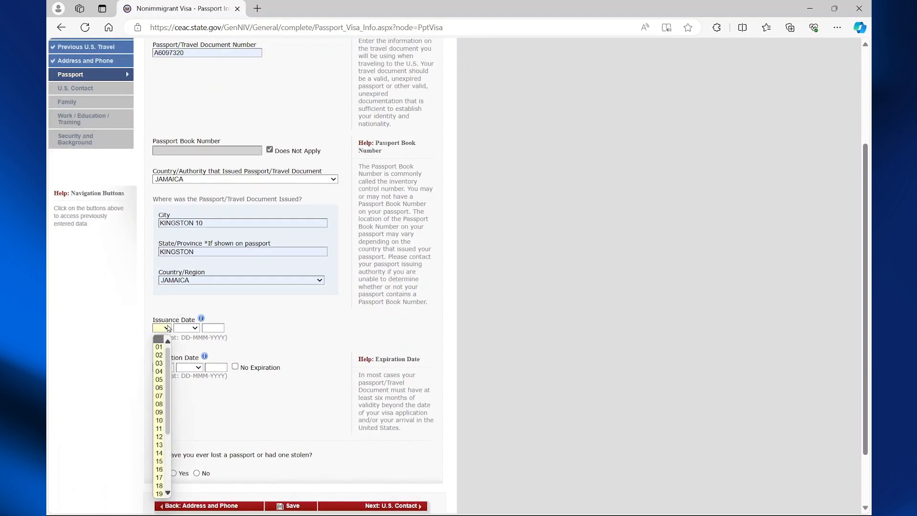
pyautogui.click(159, 347)
pyautogui.click(163, 367)
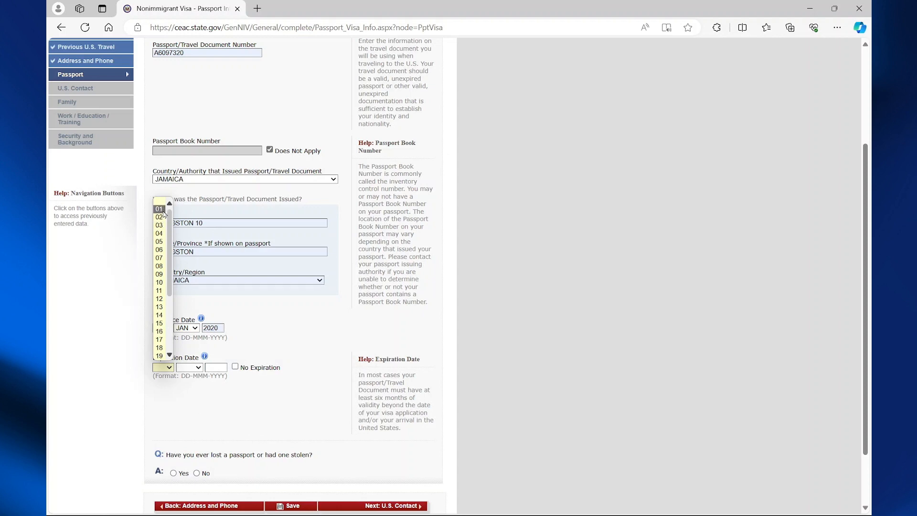
pyautogui.click(161, 218)
pyautogui.scroll(-1, 193, 423)
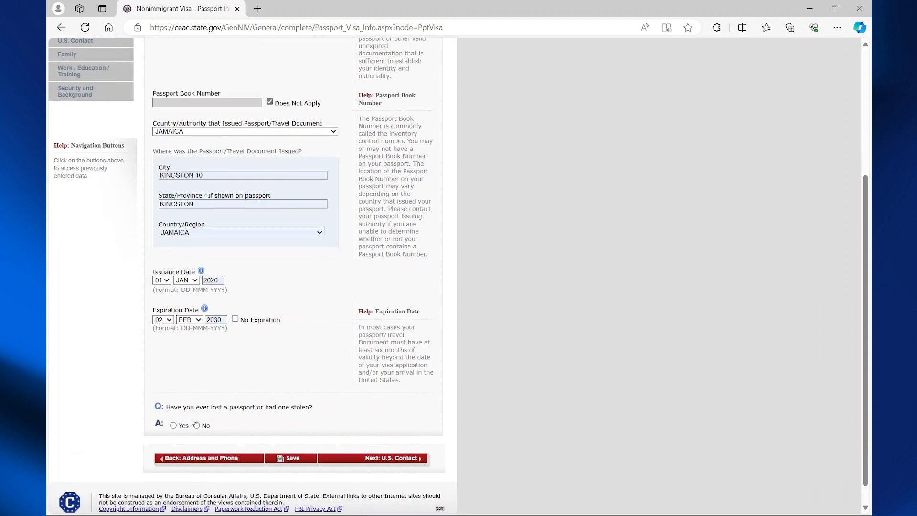
pyautogui.click(196, 425)
pyautogui.scroll(2, 198, 424)
pyautogui.scroll(-2, 246, 423)
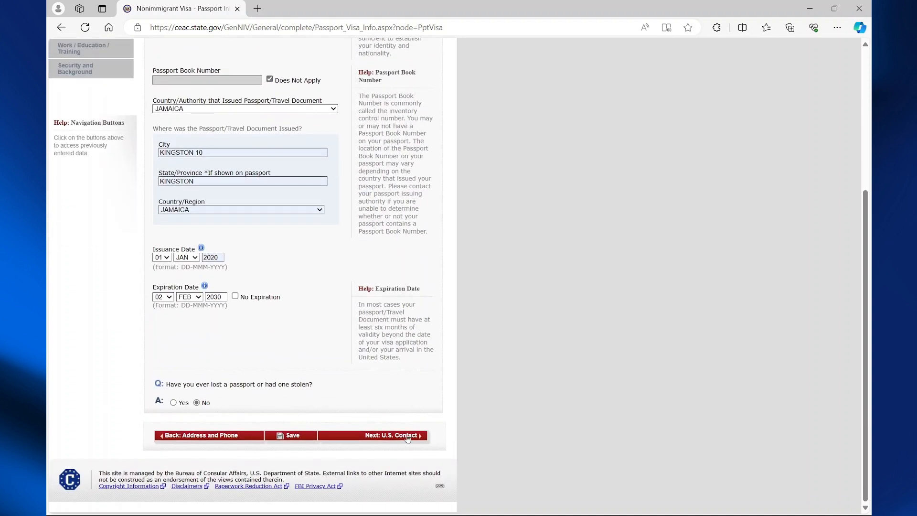
# Give the U.S. contact as organization I.T SUPPORT SERVICES with contact person unknown, then continue to Family.
pyautogui.click(401, 437)
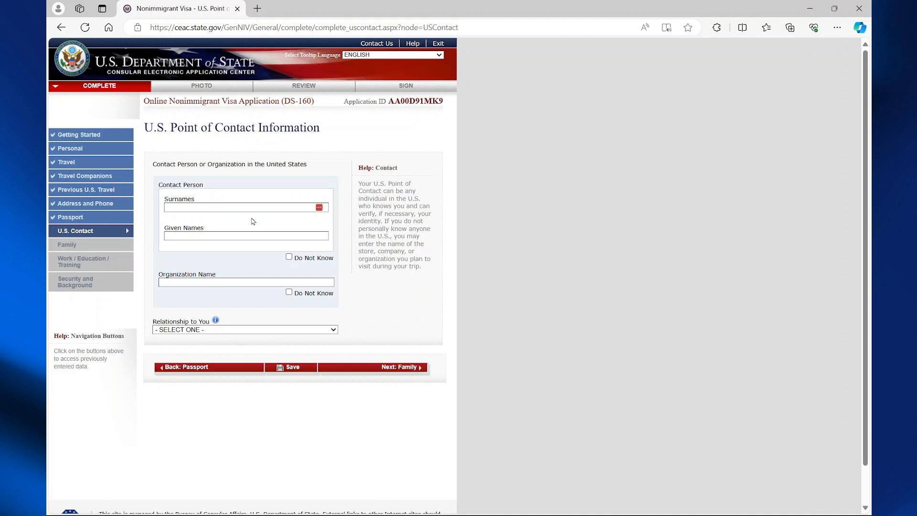
pyautogui.click(289, 257)
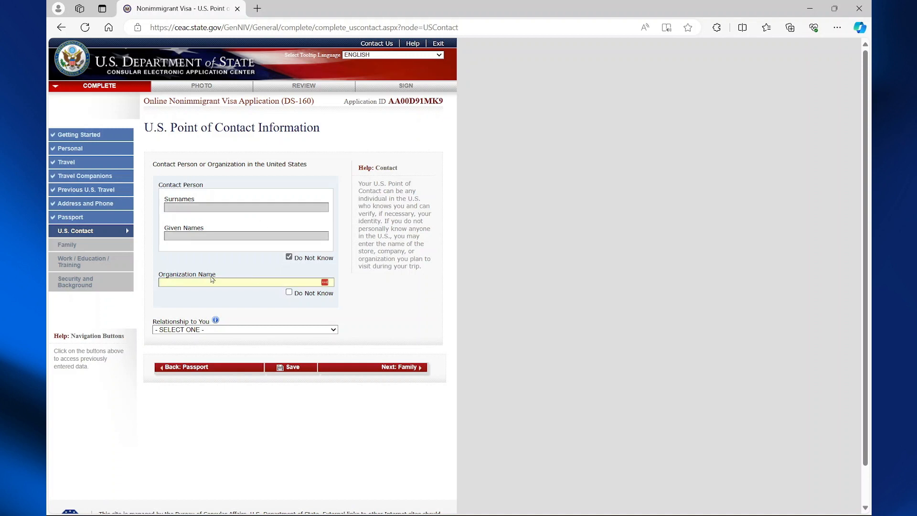
pyautogui.click(230, 281)
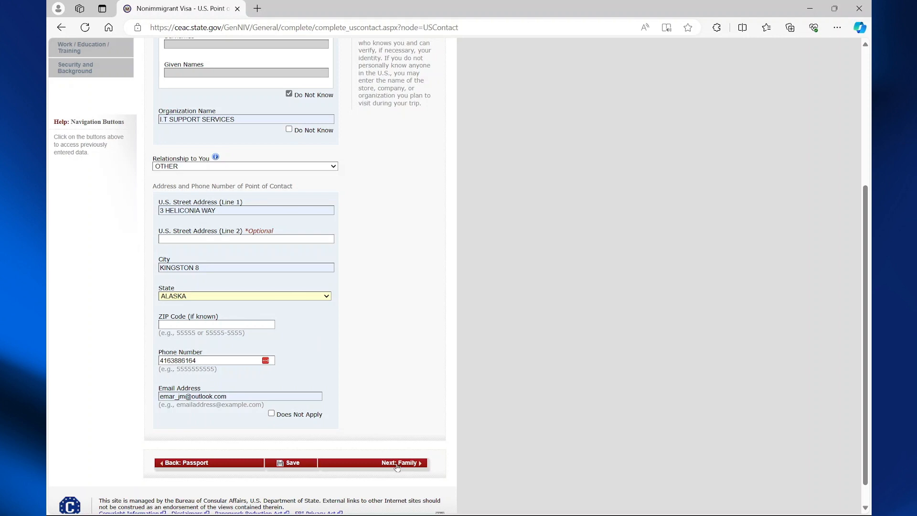
pyautogui.click(396, 465)
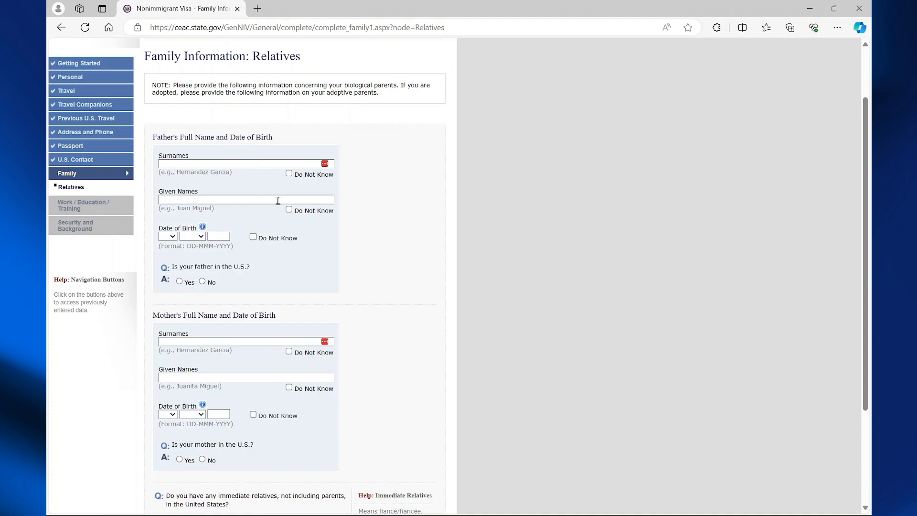
# Mark father's and mother's surnames and given names as Do Not Know.
pyautogui.click(289, 173)
pyautogui.click(289, 209)
pyautogui.click(289, 298)
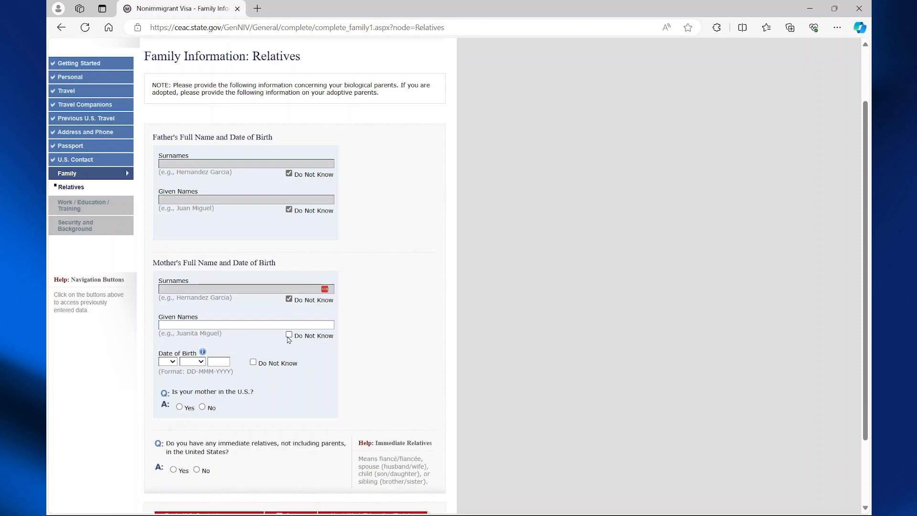
pyautogui.click(289, 335)
pyautogui.scroll(-1, 289, 338)
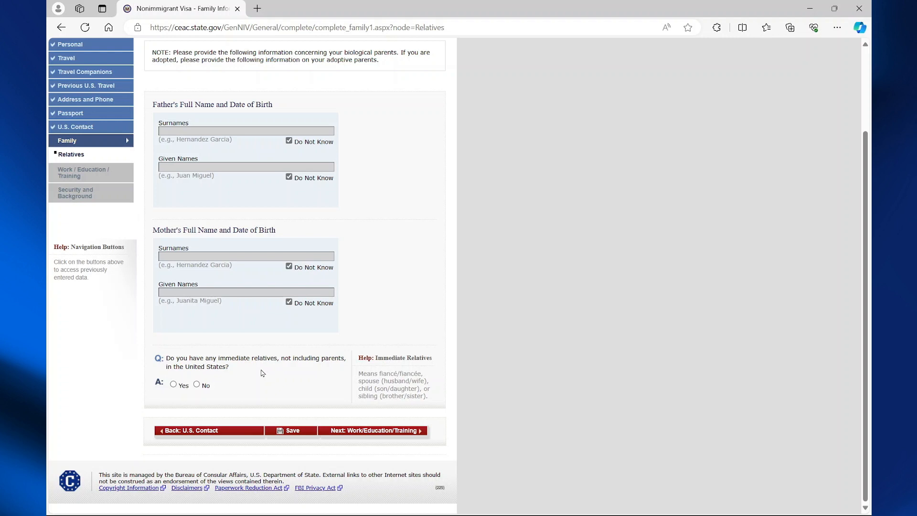
# Answer No to immediate and other relatives in the U.S., then continue to Work/Education.
pyautogui.click(195, 386)
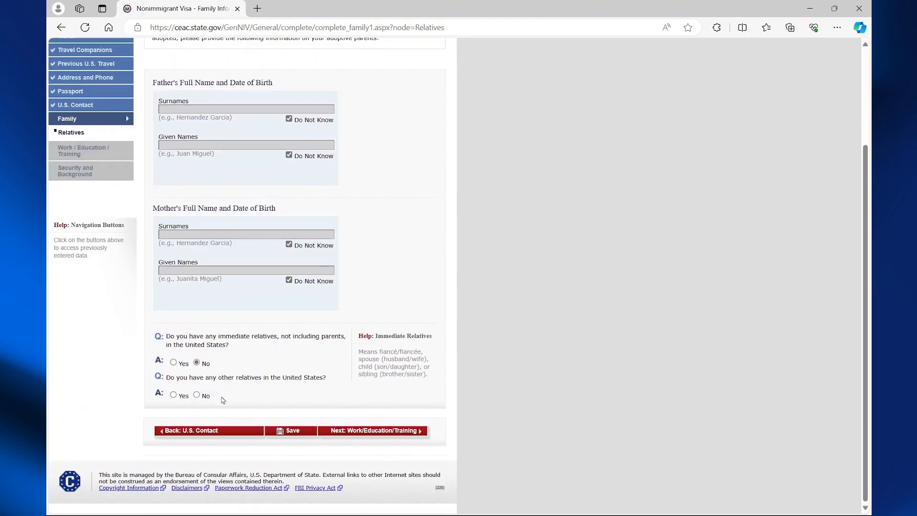
pyautogui.click(197, 394)
pyautogui.click(371, 431)
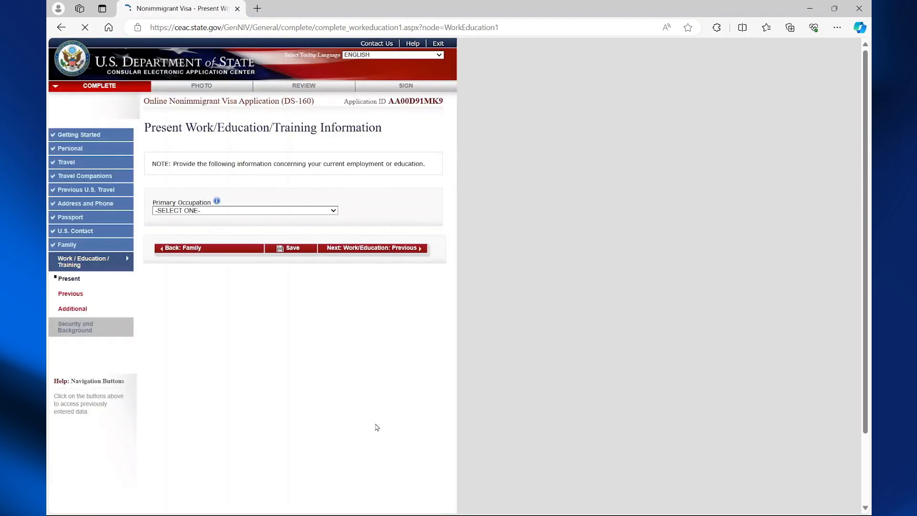
# Set the primary occupation to BUSINESS, autofill the Jamaica employer details, and set start day 01.
pyautogui.click(327, 214)
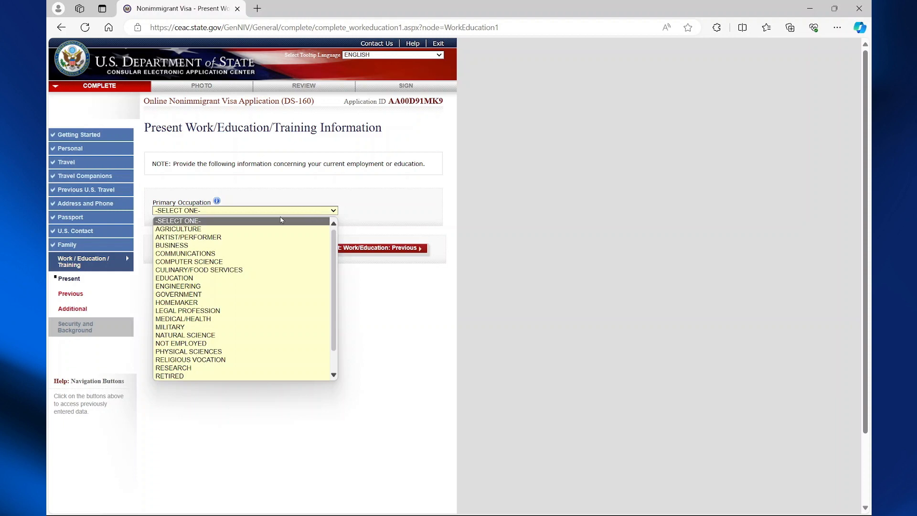
pyautogui.click(221, 246)
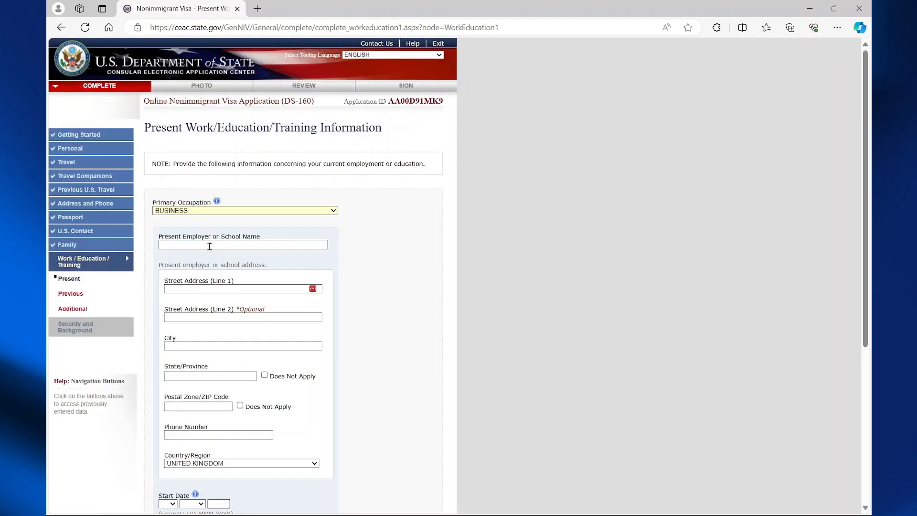
pyautogui.click(209, 246)
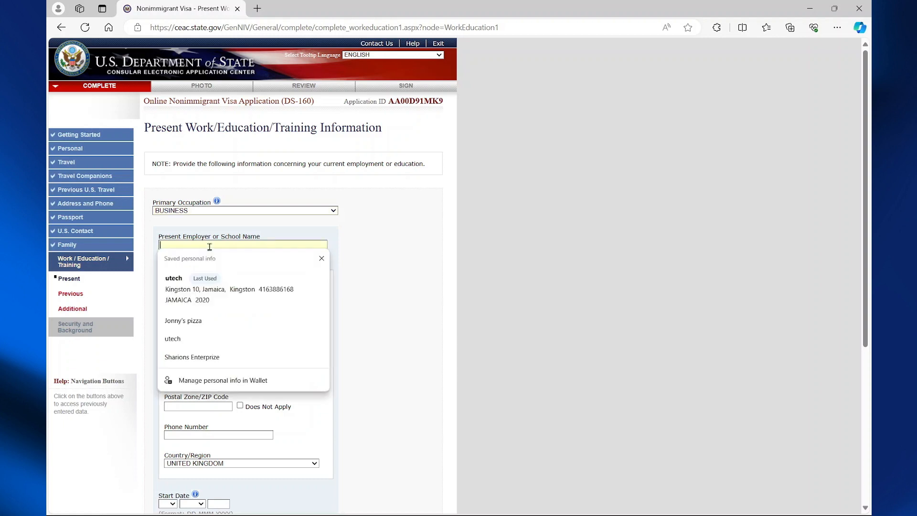
pyautogui.click(201, 285)
pyautogui.scroll(-5, 191, 287)
pyautogui.click(173, 289)
pyautogui.click(165, 308)
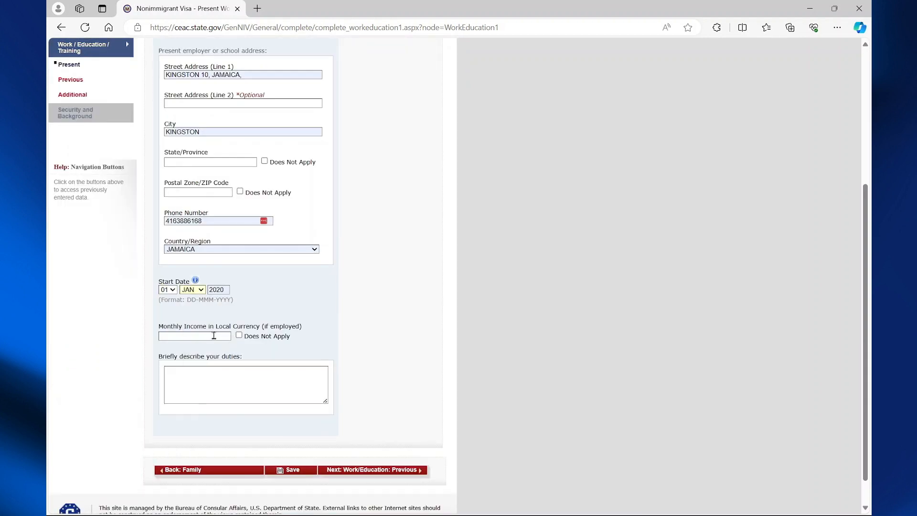
# Enter 200000 monthly income and duties 'TEST APPS', then continue to Previous Work/Education.
pyautogui.click(213, 336)
pyautogui.click(215, 368)
pyautogui.click(216, 385)
pyautogui.write('TEST')
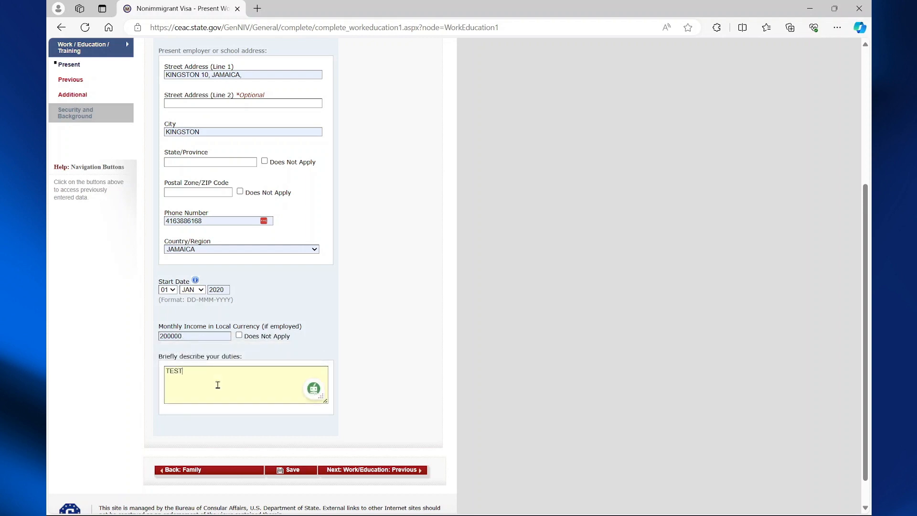
pyautogui.press('alt')
pyautogui.write('ST')
pyautogui.click(218, 385)
pyautogui.write('APPS')
pyautogui.click(335, 470)
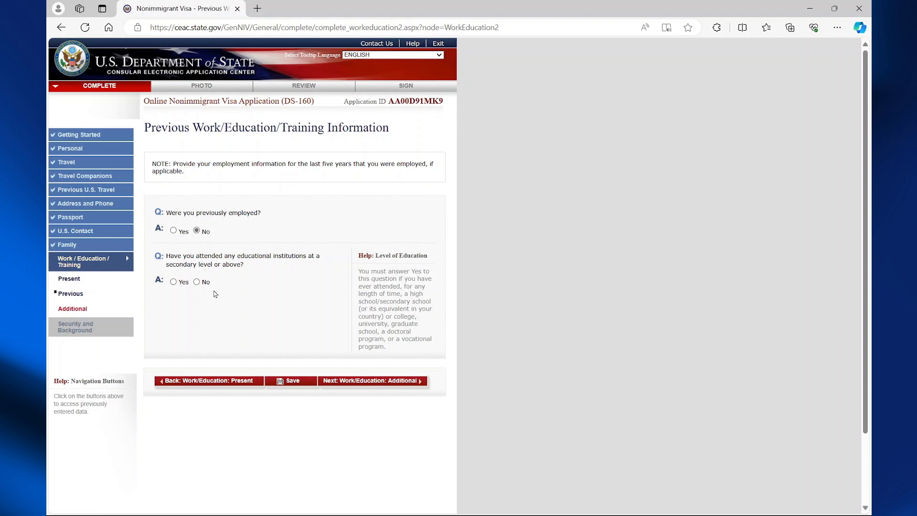
# Change the educational institutions answer from Yes to No and continue to Additional Work/Education.
pyautogui.click(174, 282)
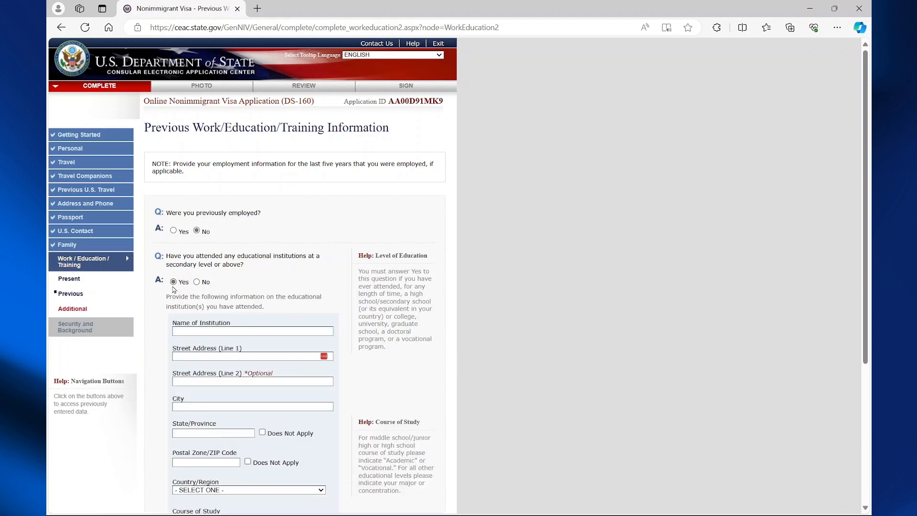
pyautogui.scroll(-2, 195, 331)
pyautogui.scroll(-2, 198, 347)
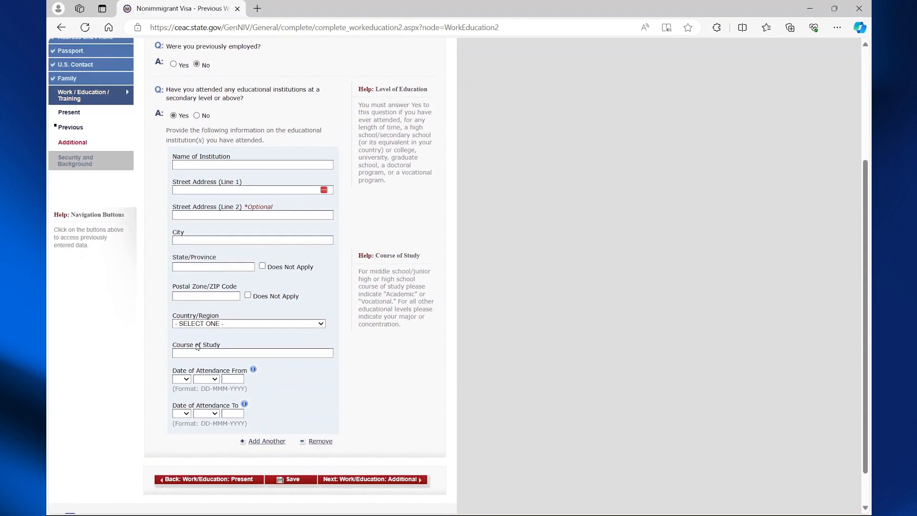
pyautogui.scroll(2, 198, 346)
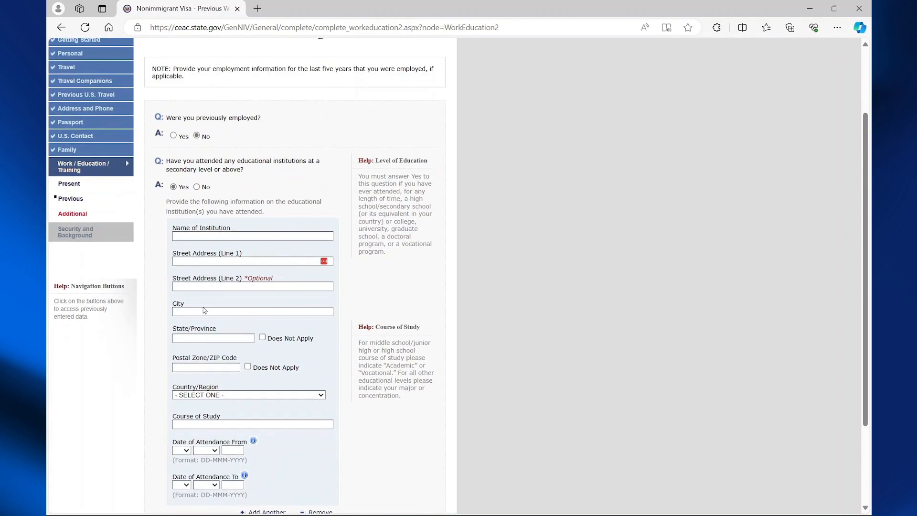
pyautogui.click(196, 187)
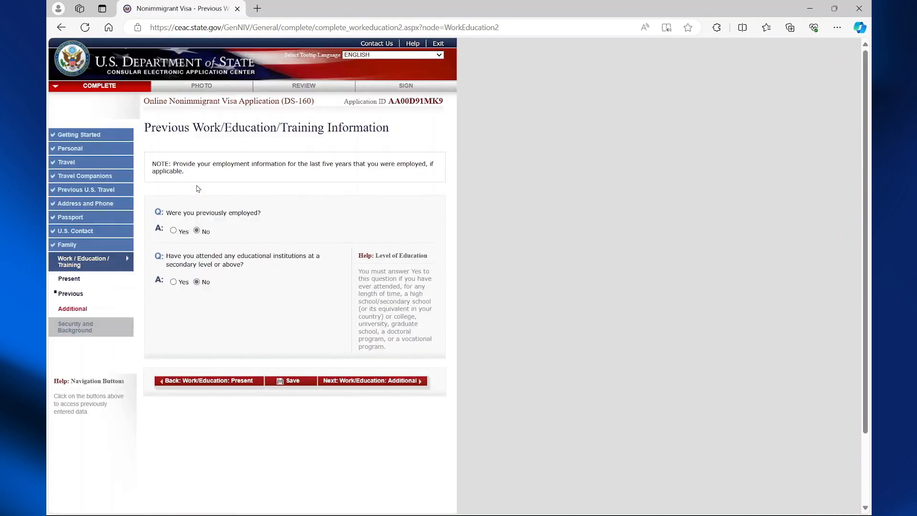
pyautogui.click(394, 385)
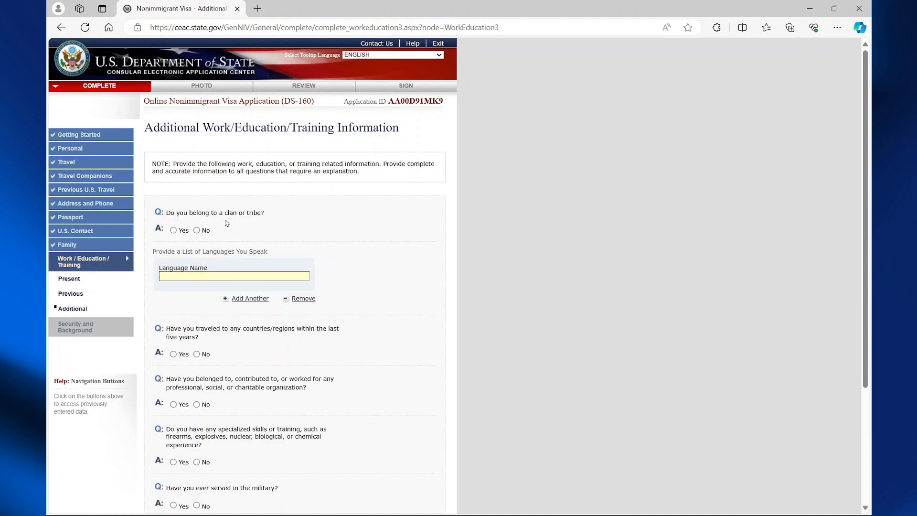
# Answer No to the clan or tribe question and add ENGLISH as a spoken language.
pyautogui.click(198, 230)
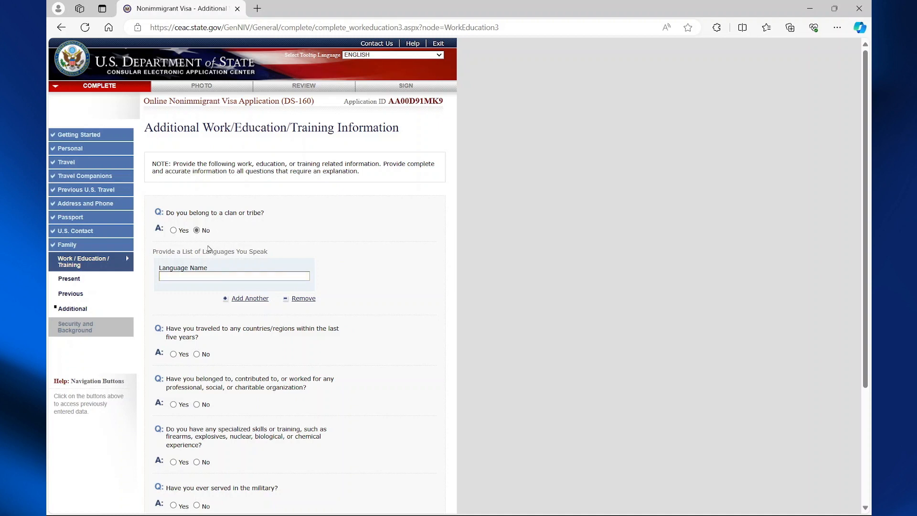
pyautogui.click(234, 278)
pyautogui.click(189, 309)
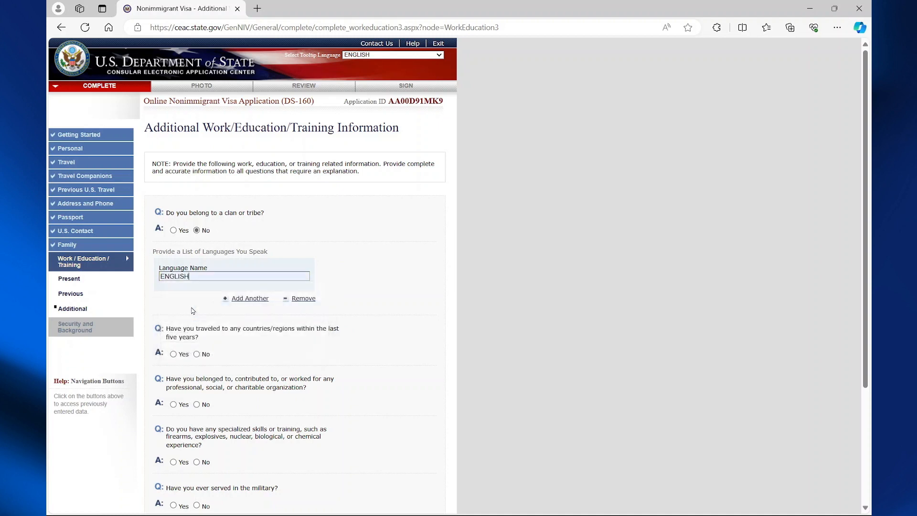
pyautogui.scroll(-2, 214, 294)
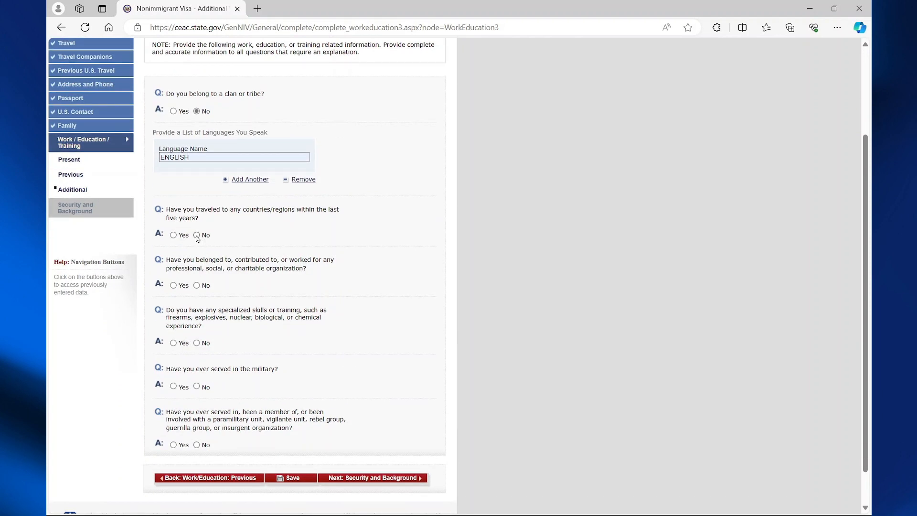
# Answer No to travel, organizations, special skills, military and paramilitary questions, then continue.
pyautogui.click(197, 235)
pyautogui.click(196, 285)
pyautogui.scroll(-3, 206, 354)
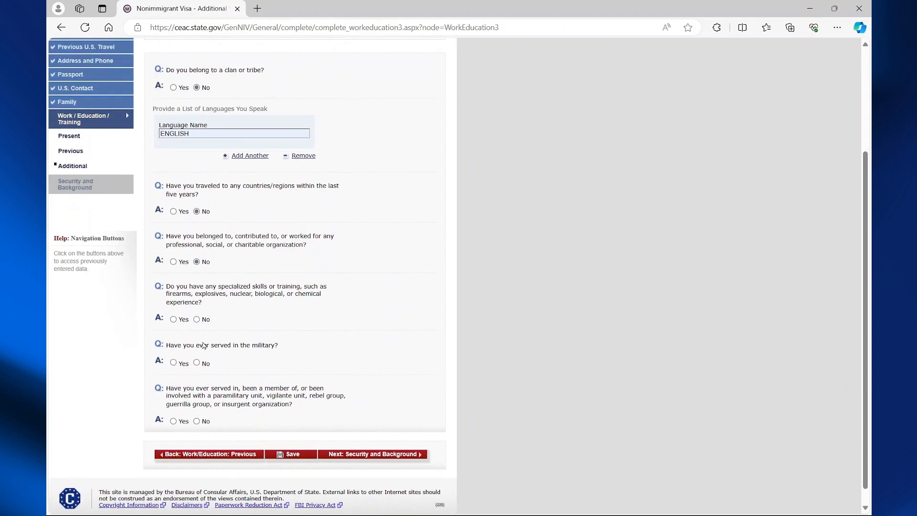
pyautogui.click(197, 319)
pyautogui.click(197, 362)
pyautogui.click(196, 421)
pyautogui.click(384, 455)
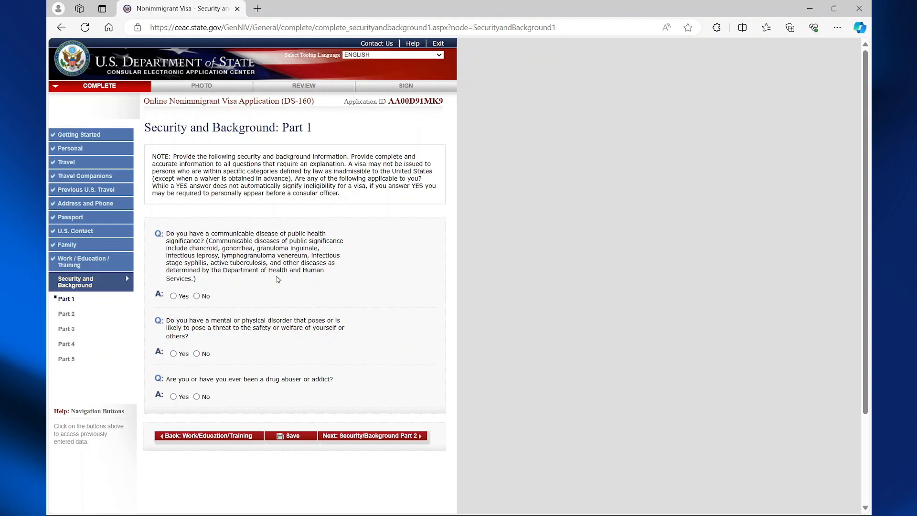
# Answer No to the Part 1 health questions and the Part 2 arrest and drug questions.
pyautogui.click(197, 296)
pyautogui.click(203, 354)
pyautogui.click(196, 396)
pyautogui.click(397, 440)
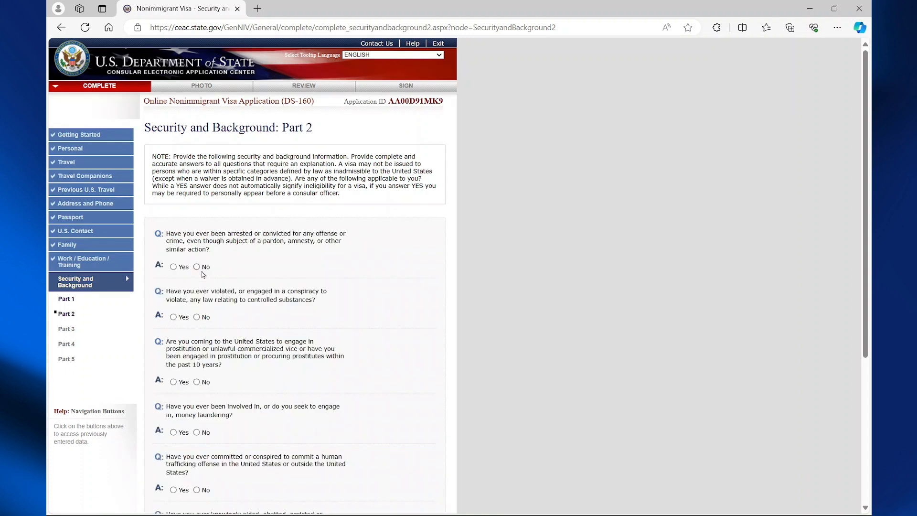
pyautogui.click(197, 267)
pyautogui.click(200, 317)
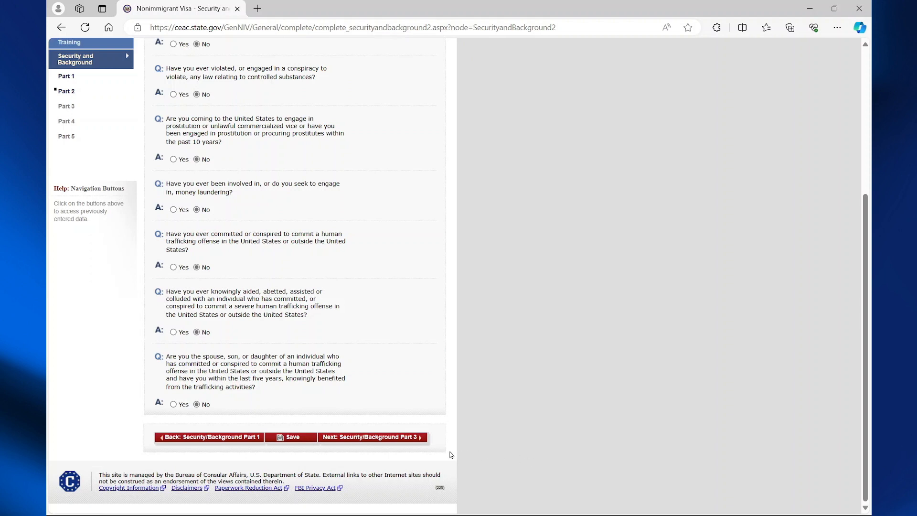
pyautogui.click(401, 438)
# Answer No to Part 3, deportation in Part 4, and custody, voting and tax questions in Part 5.
pyautogui.click(196, 267)
pyautogui.click(197, 325)
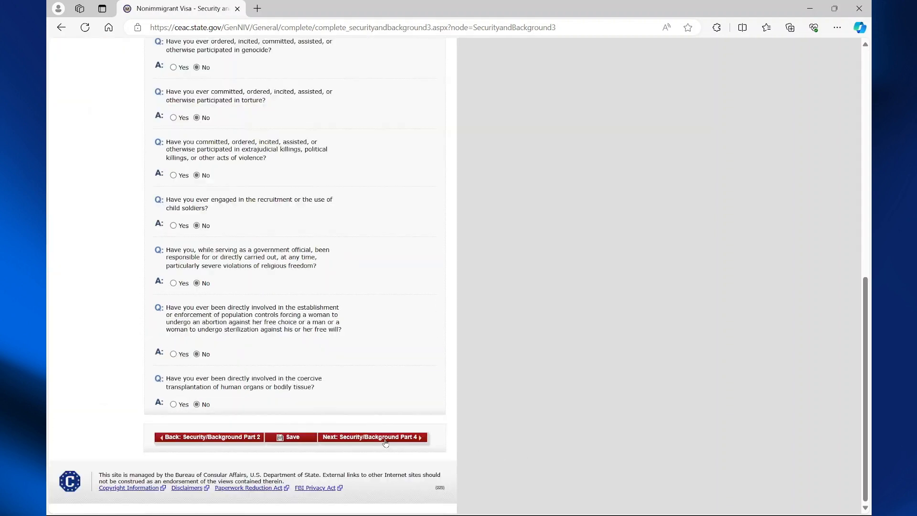
pyautogui.click(386, 438)
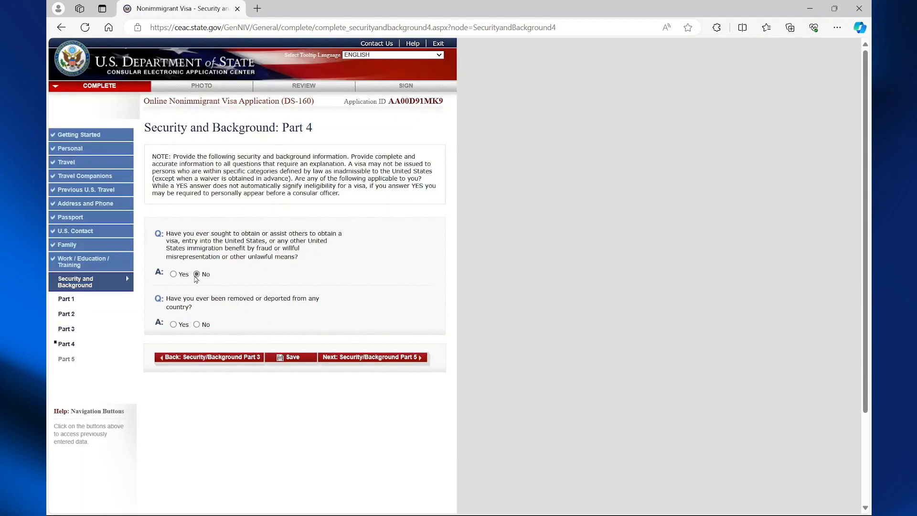
pyautogui.click(197, 325)
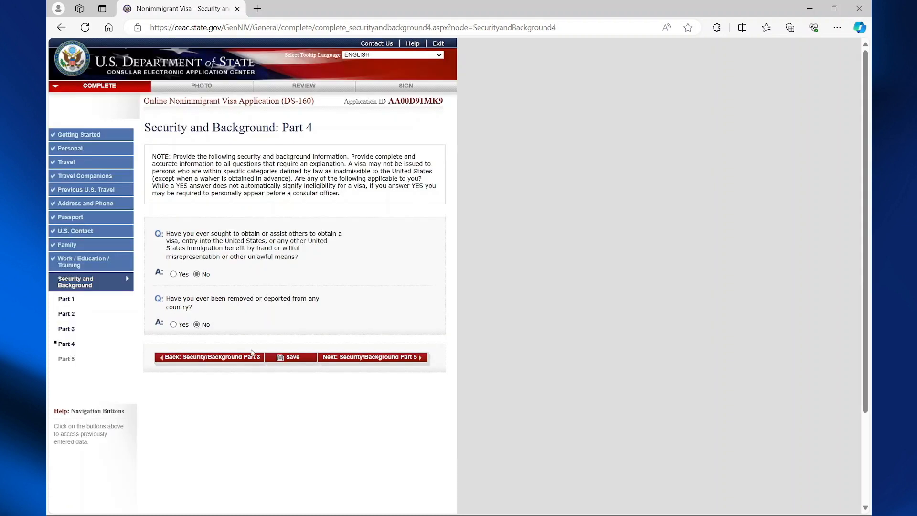
pyautogui.click(385, 359)
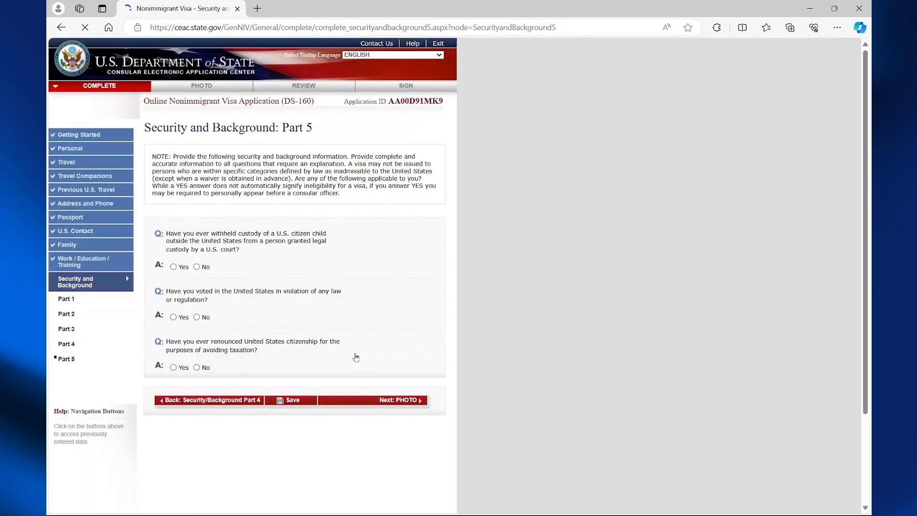
pyautogui.click(196, 266)
pyautogui.click(196, 317)
pyautogui.click(197, 367)
pyautogui.click(393, 401)
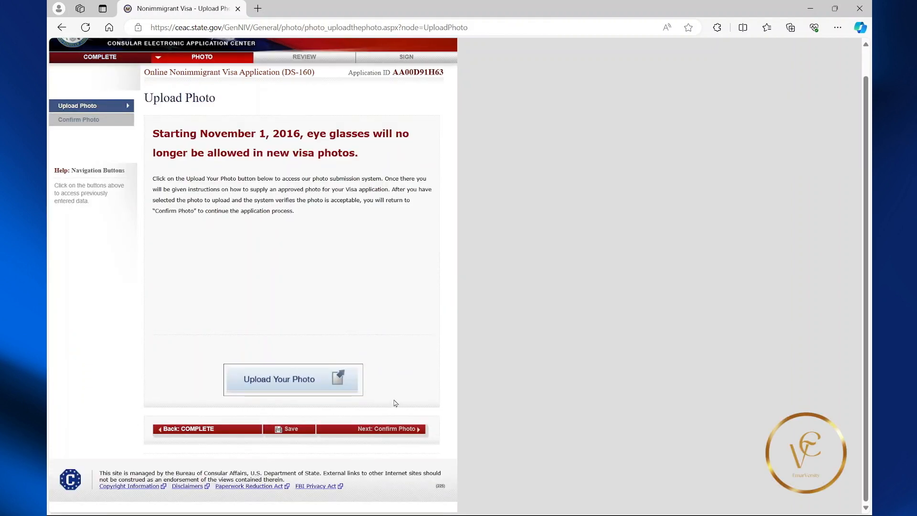
# Select PAYONEER (49).png from the Downloads folder as the photo file to upload.
pyautogui.click(276, 380)
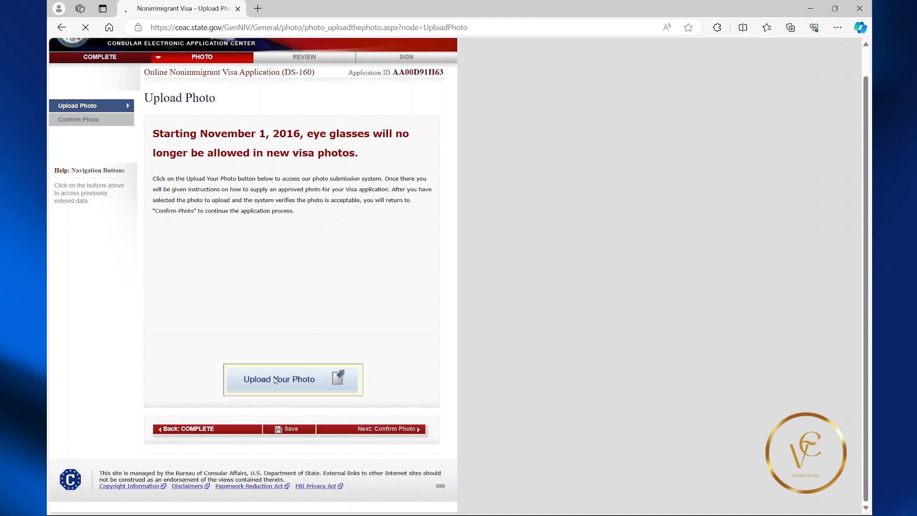
pyautogui.click(220, 344)
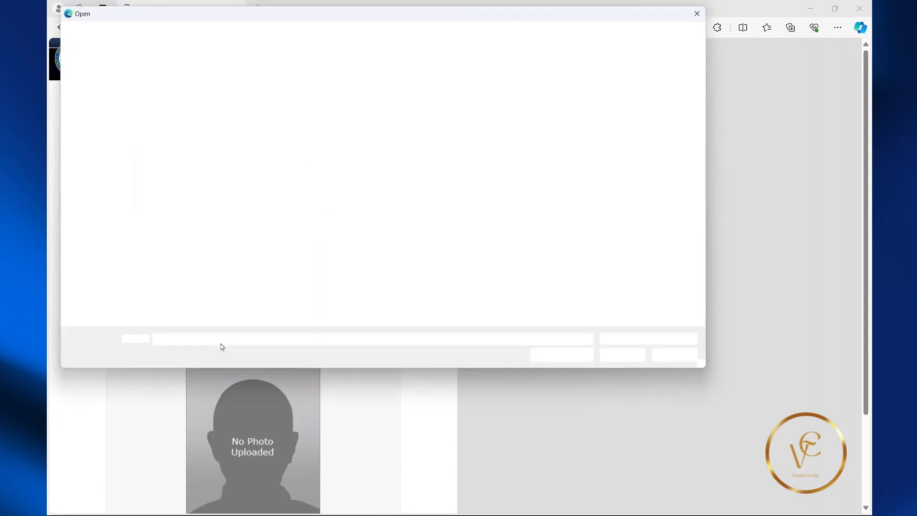
pyautogui.scroll(2, 189, 198)
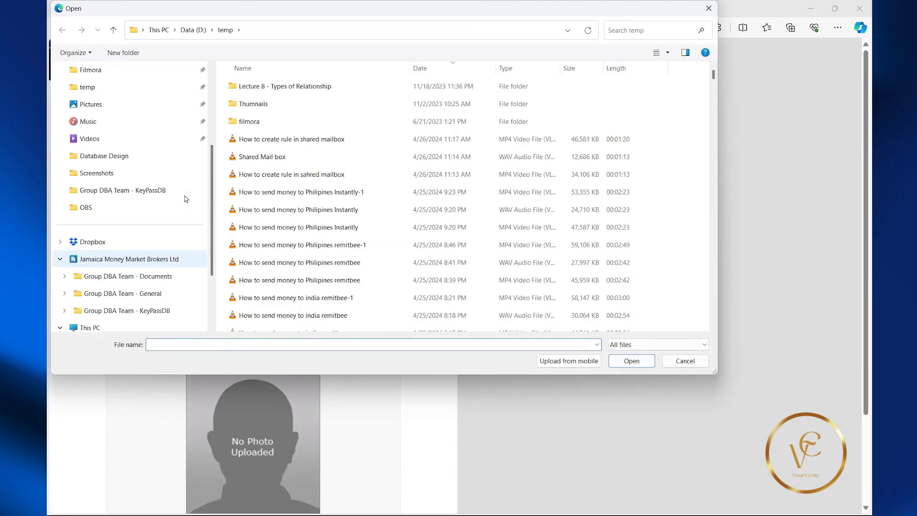
pyautogui.click(107, 89)
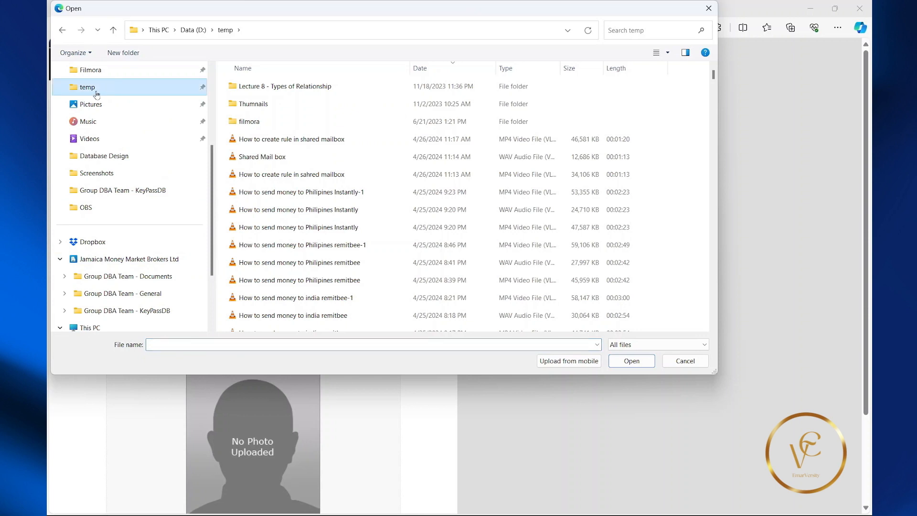
pyautogui.scroll(1, 103, 214)
pyautogui.scroll(3, 104, 216)
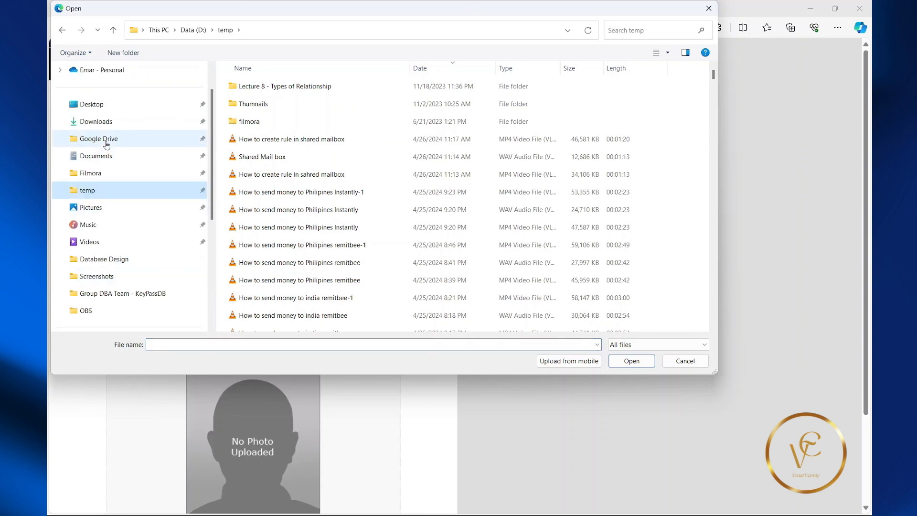
pyautogui.click(104, 125)
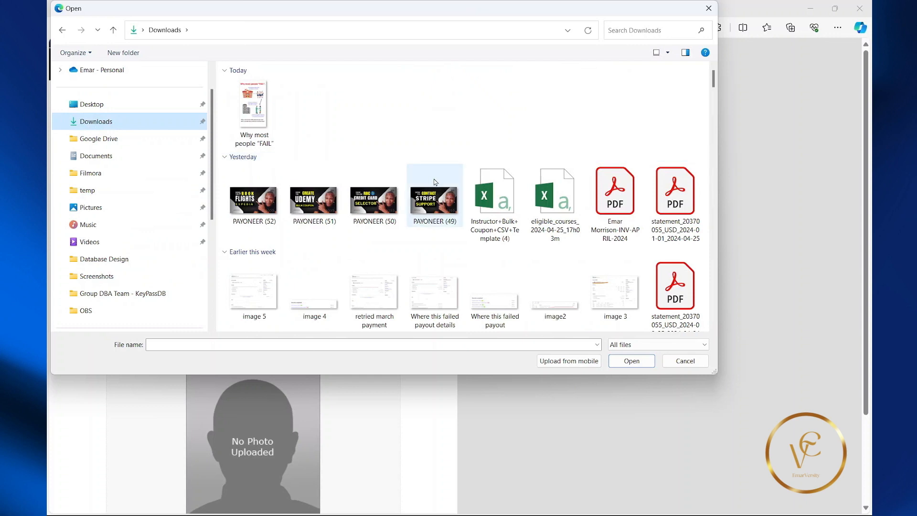
pyautogui.click(442, 198)
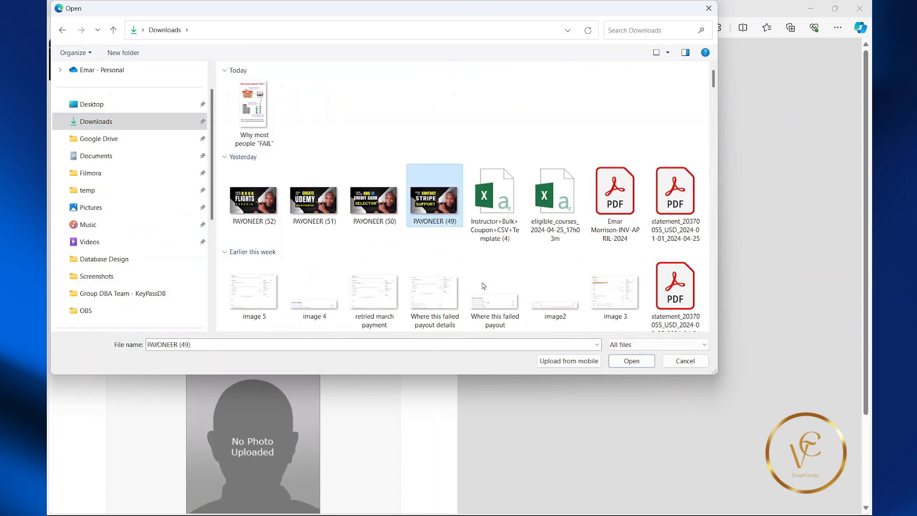
pyautogui.click(621, 365)
pyautogui.scroll(-3, 351, 343)
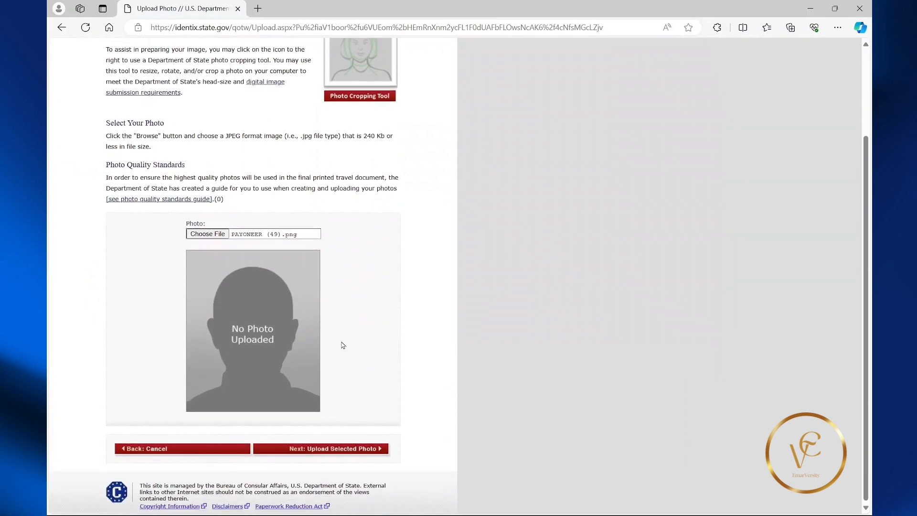
# Upload the selected photo, then continue without a photo after it fails as out of focus.
pyautogui.click(356, 449)
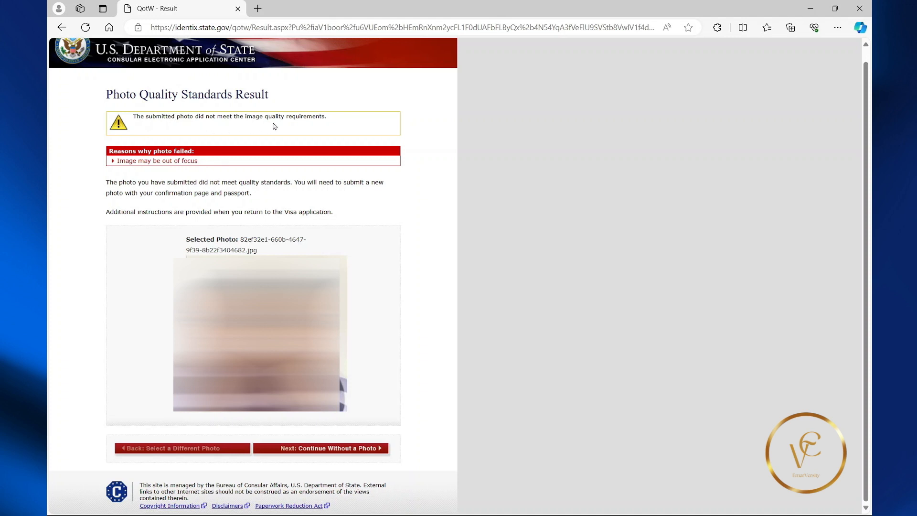
pyautogui.click(328, 452)
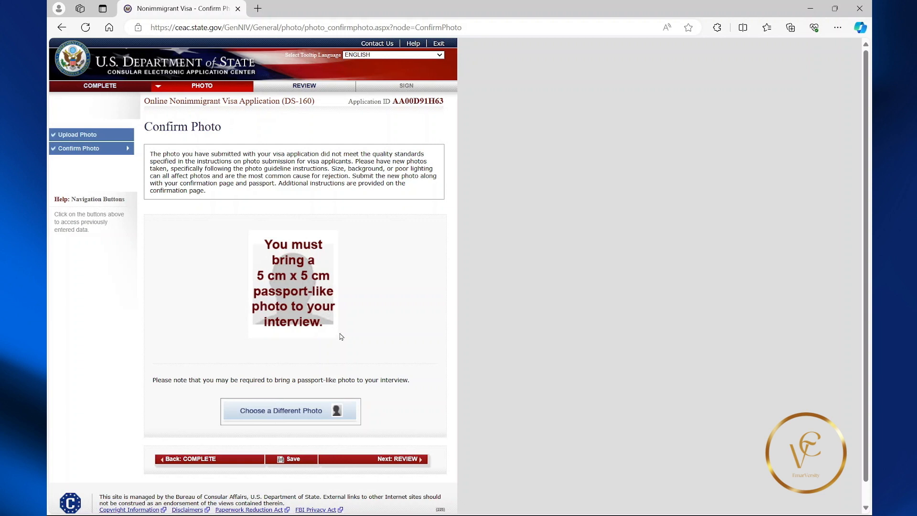
# Go on to the Review pages, confirming Leave in the leave-site prompt.
pyautogui.scroll(-1, 342, 340)
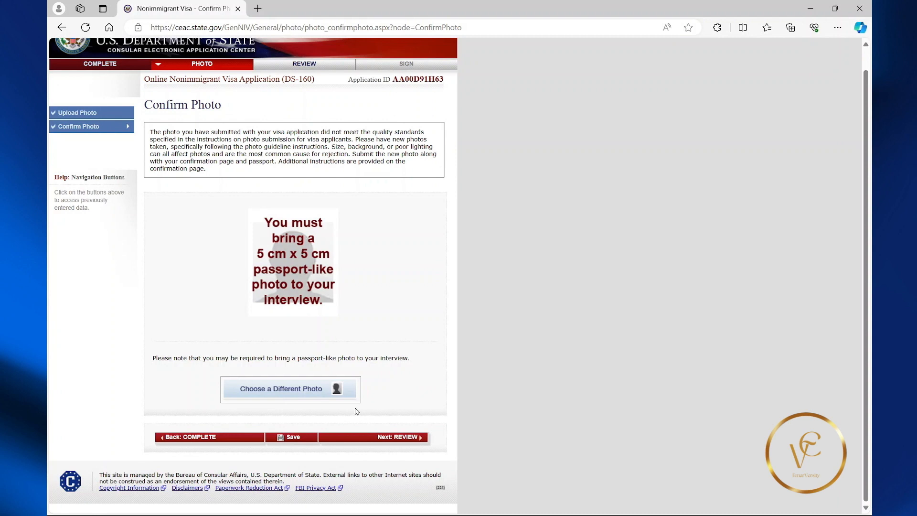
pyautogui.click(386, 438)
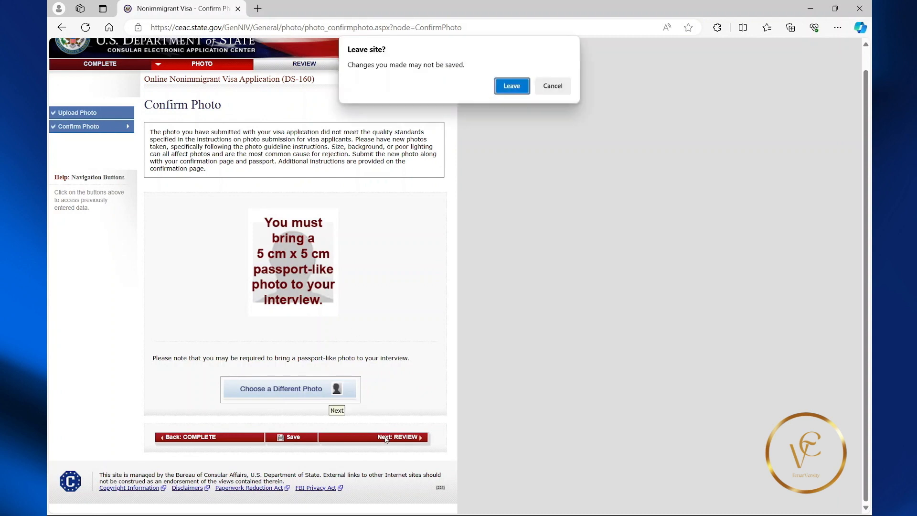
pyautogui.click(510, 84)
pyautogui.scroll(-10, 292, 189)
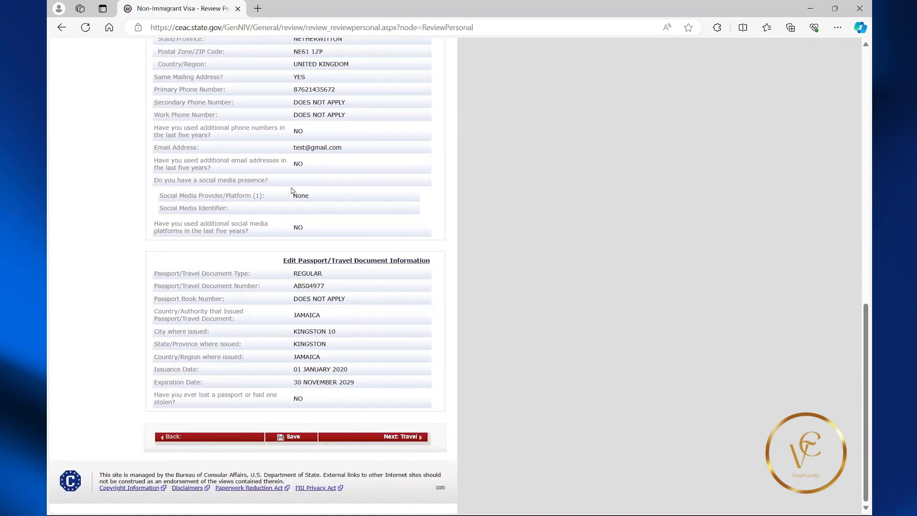
# Advance through the Travel and U.S. Contact review pages to the Family review.
pyautogui.click(400, 441)
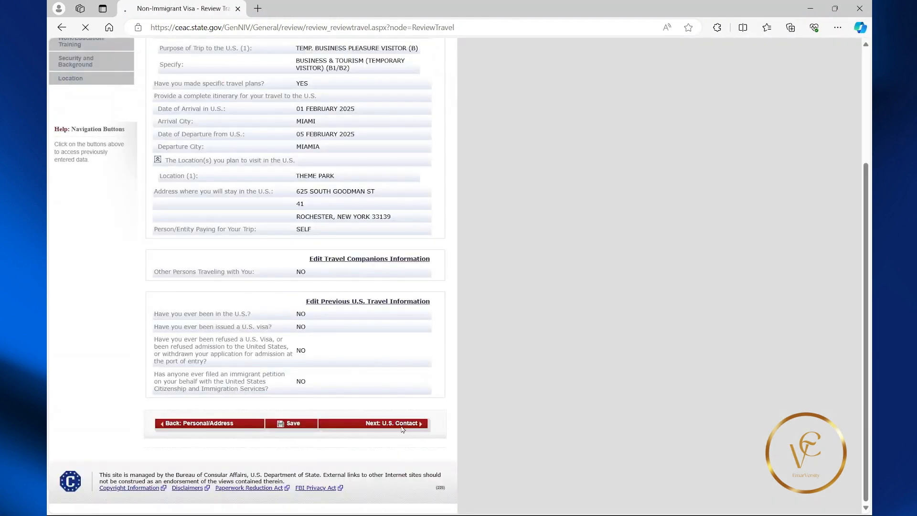
pyautogui.click(402, 427)
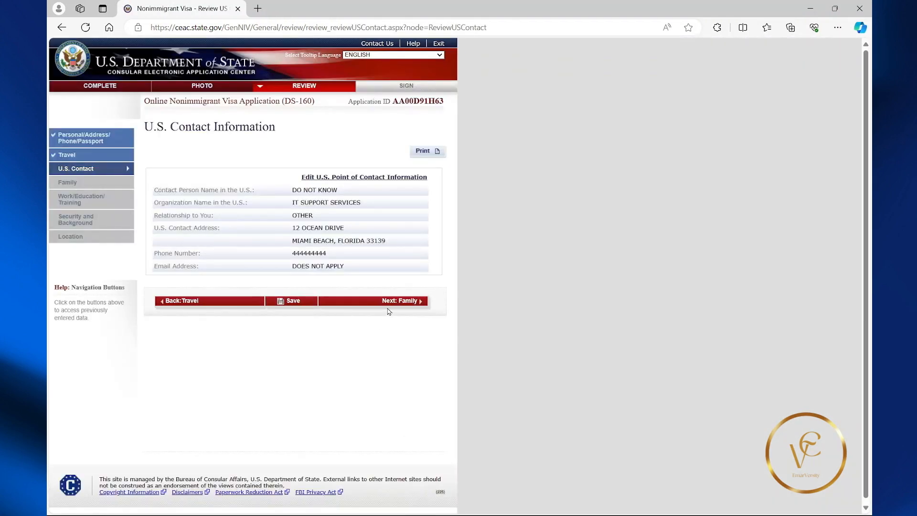
pyautogui.click(390, 308)
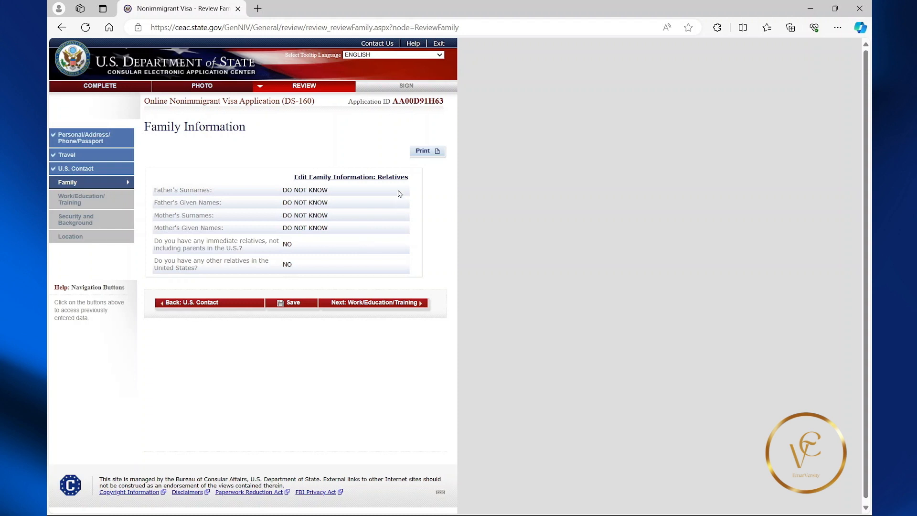
# Cancel a print of the Family page, then review Work/Education and Security up to Location.
pyautogui.click(425, 157)
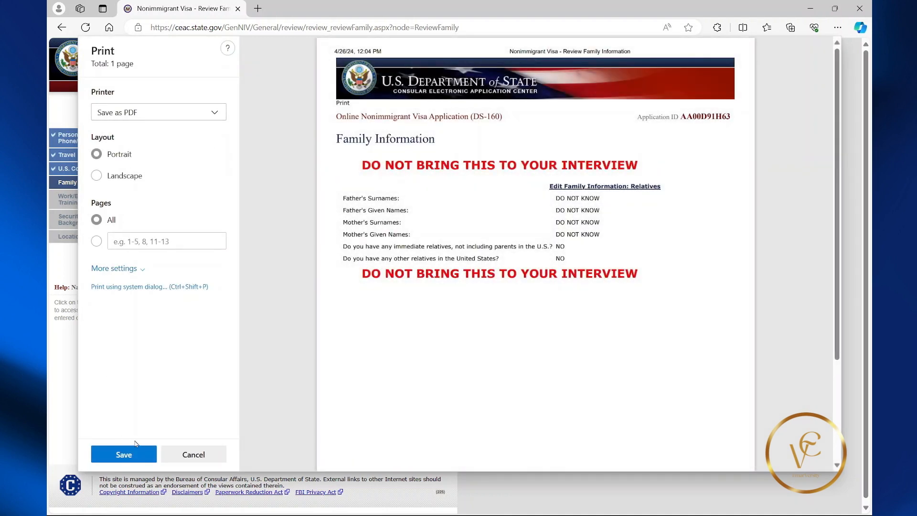
pyautogui.click(188, 459)
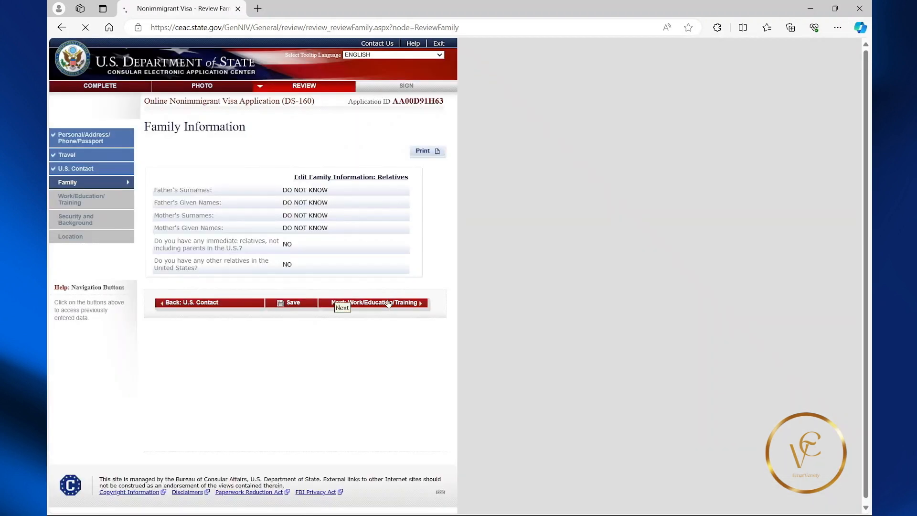
pyautogui.click(388, 303)
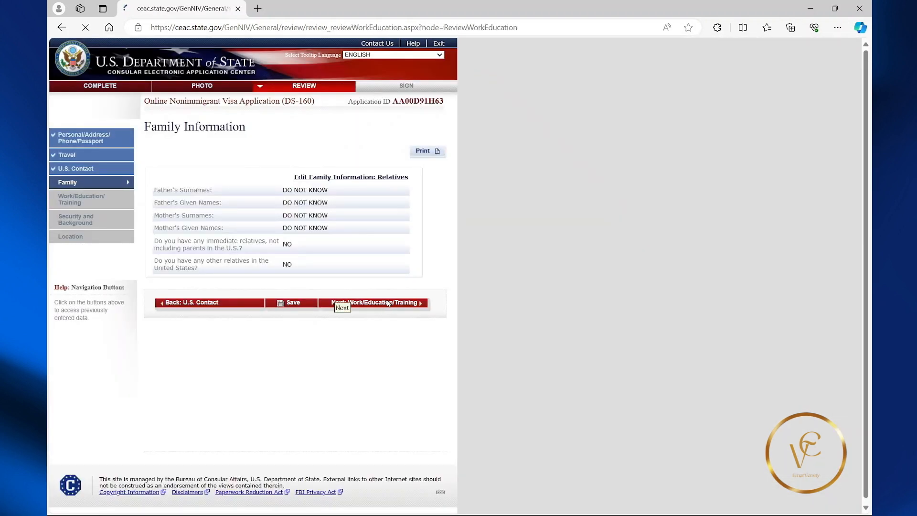
pyautogui.scroll(-4, 379, 306)
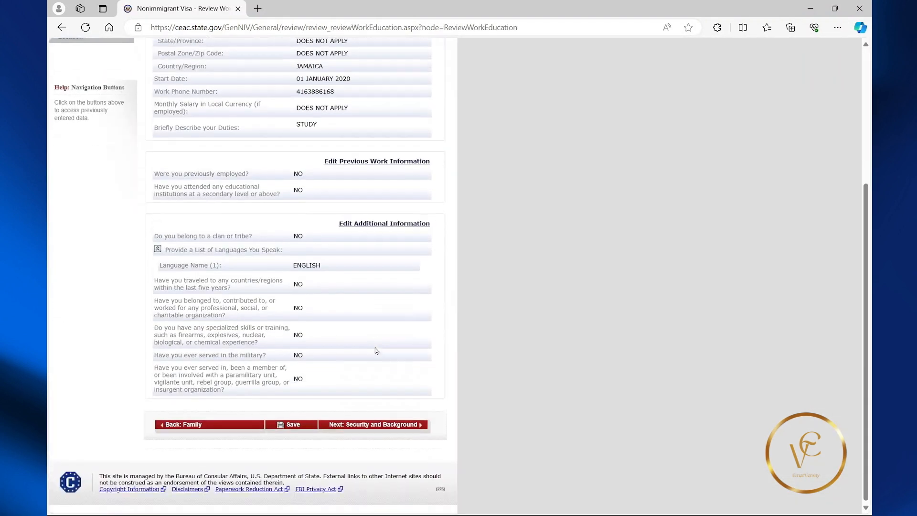
pyautogui.click(383, 424)
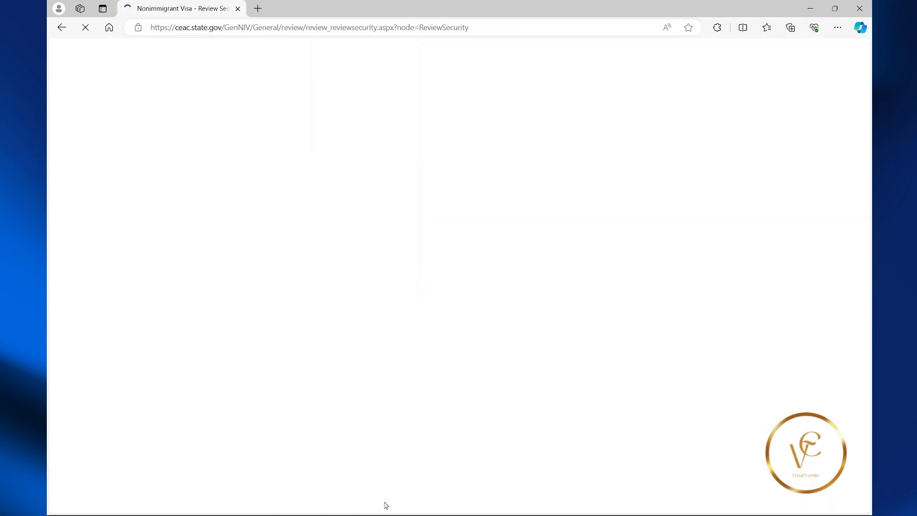
pyautogui.scroll(-10, 389, 425)
pyautogui.click(389, 425)
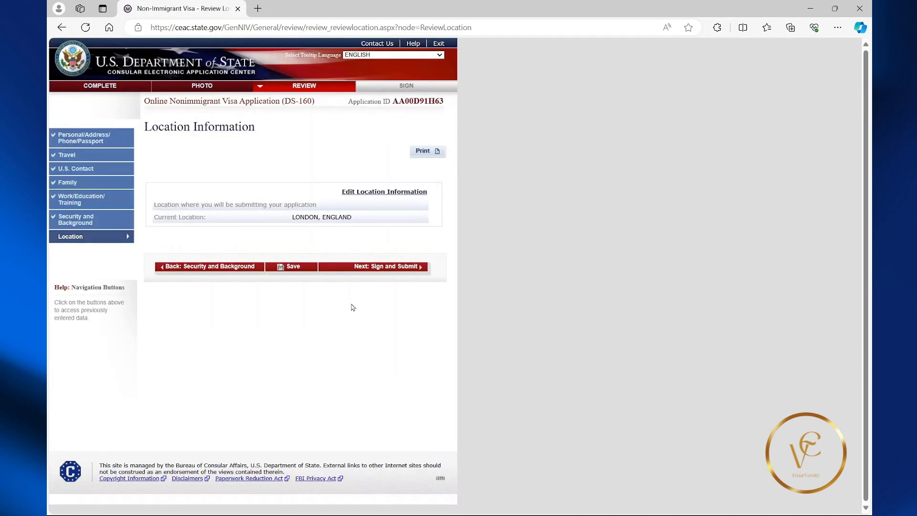
# Move to Sign and Submit and answer No to whether anyone assisted with the application.
pyautogui.click(383, 268)
pyautogui.scroll(-15, 380, 279)
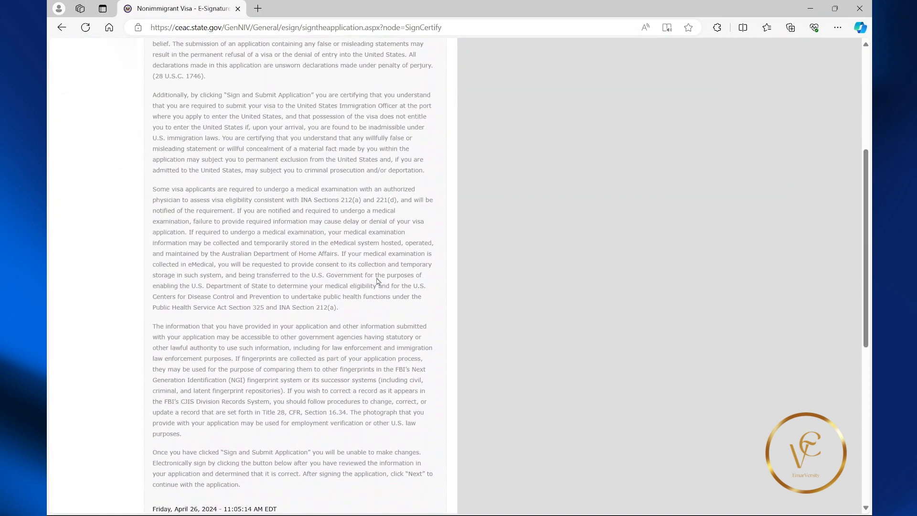
pyautogui.scroll(-1, 378, 282)
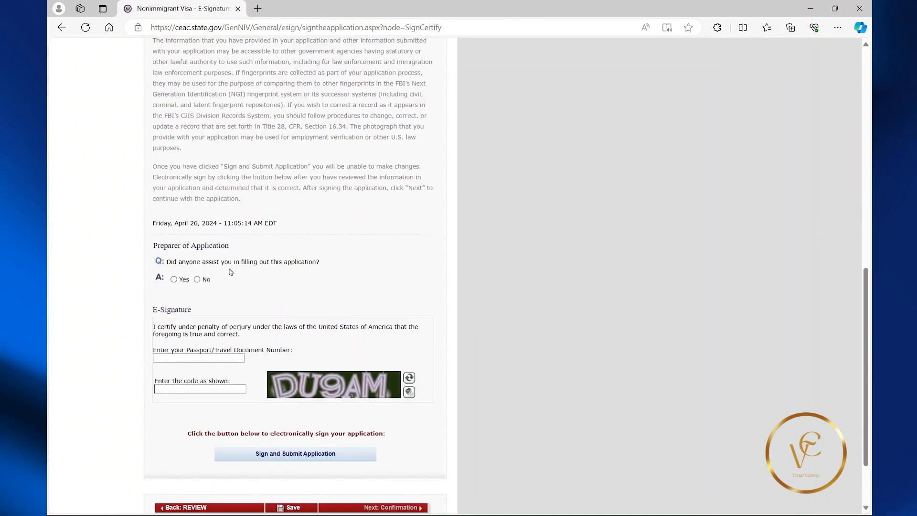
pyautogui.click(197, 280)
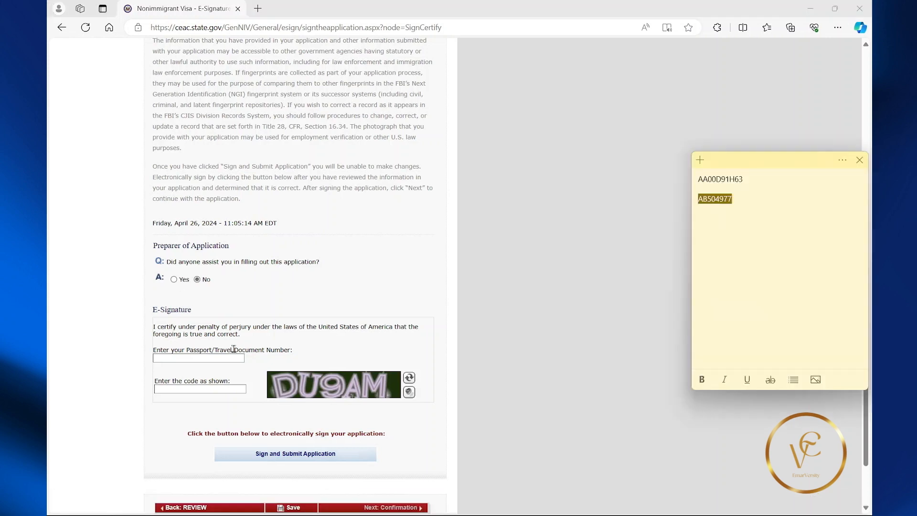
# Paste the passport number, enter the displayed verification code, and sign and submit the application.
pyautogui.rightClick(218, 359)
pyautogui.click(238, 218)
pyautogui.click(208, 389)
pyautogui.write('DU9AM')
pyautogui.click(276, 460)
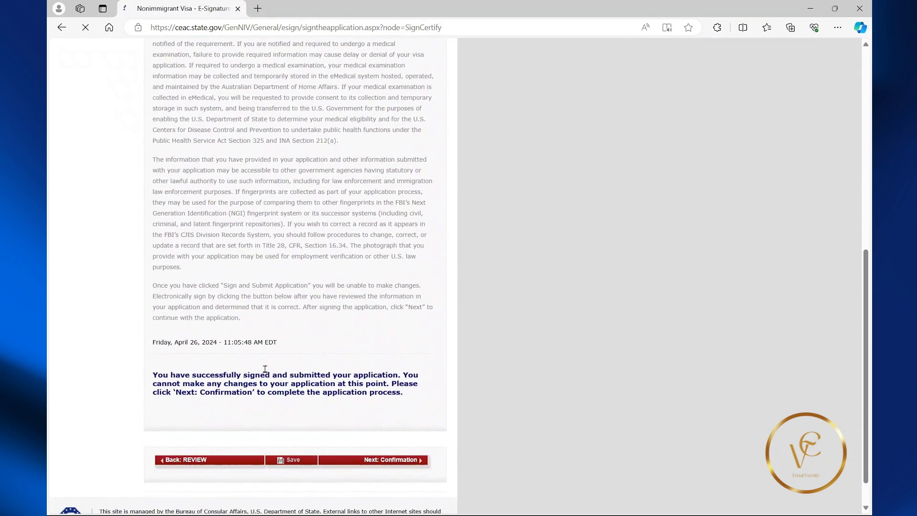
pyautogui.click(383, 425)
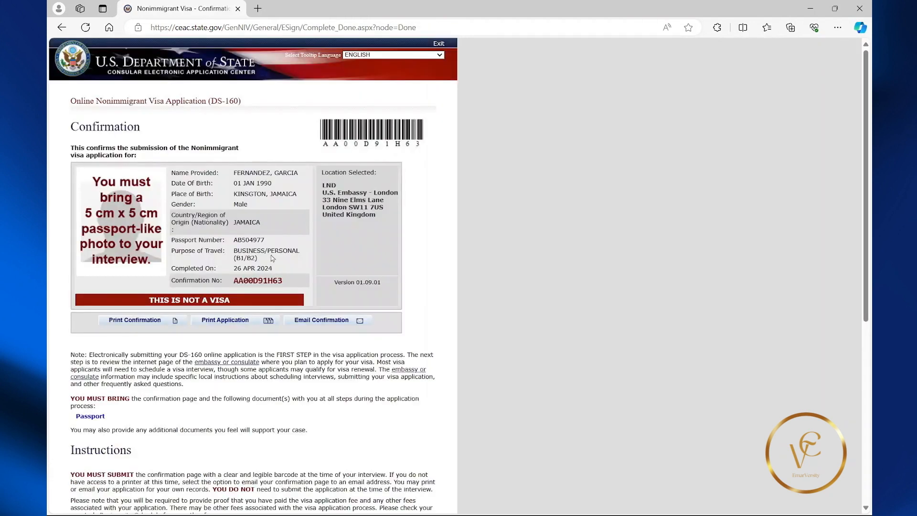